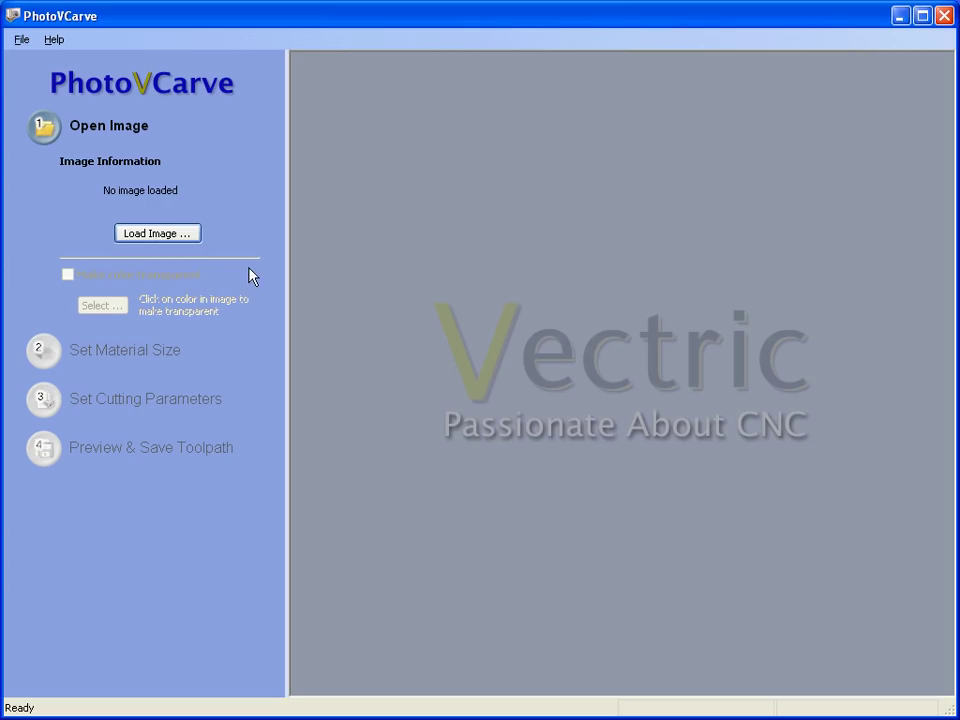
Load the sample photo James Dean.jpg (1000 × 1411 pixels) from the Samples folder
{"action": "left_click", "coordinate": [187, 236]}
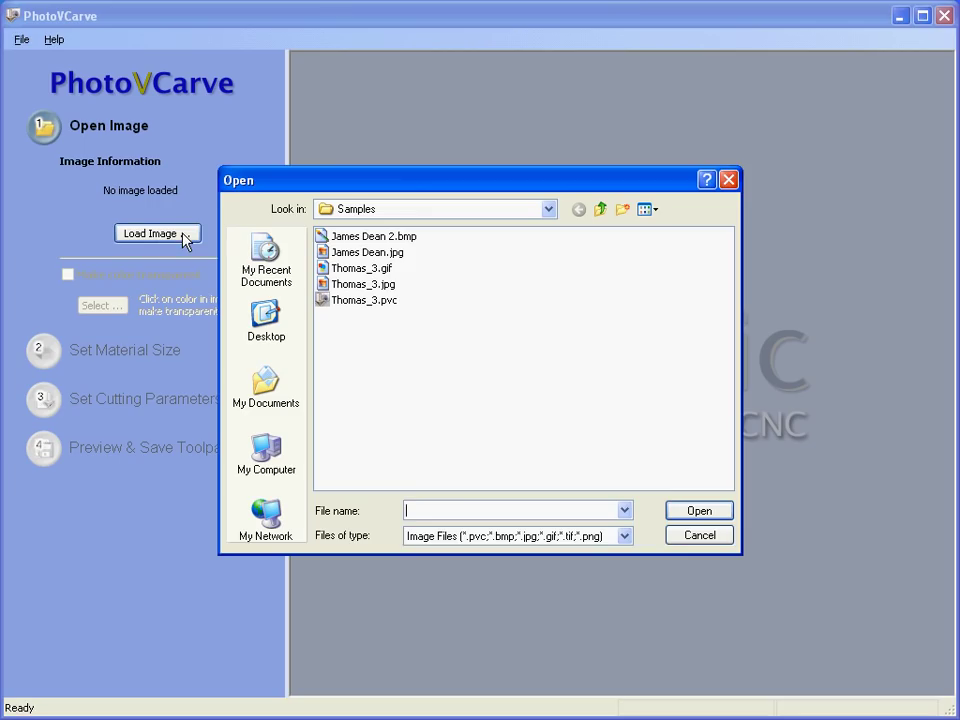
{"action": "left_click", "coordinate": [383, 254]}
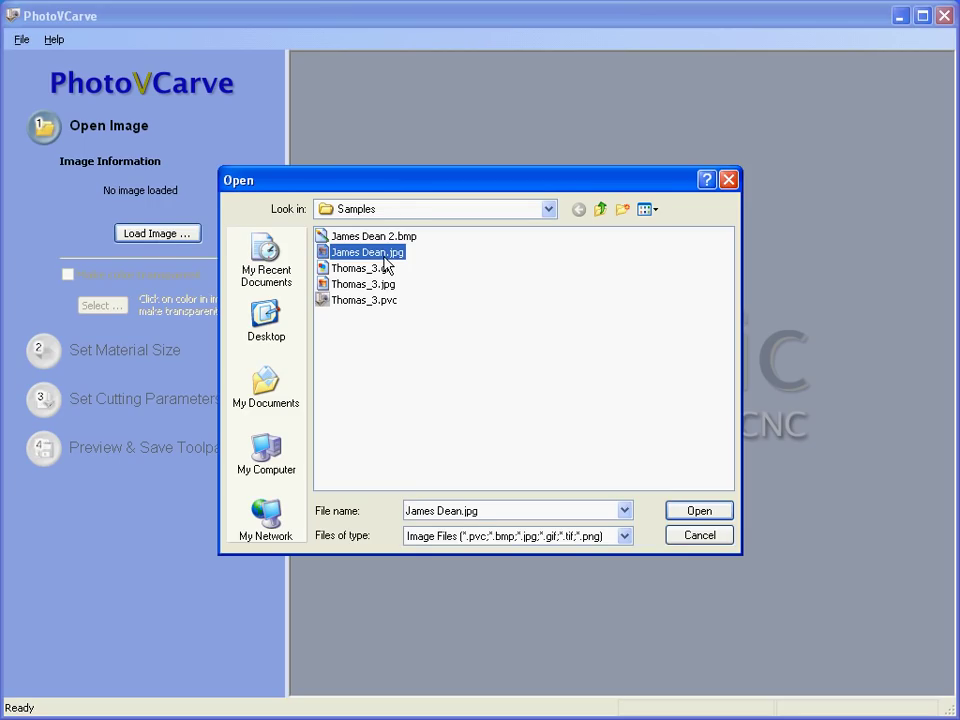
{"action": "double_click", "coordinate": [384, 256]}
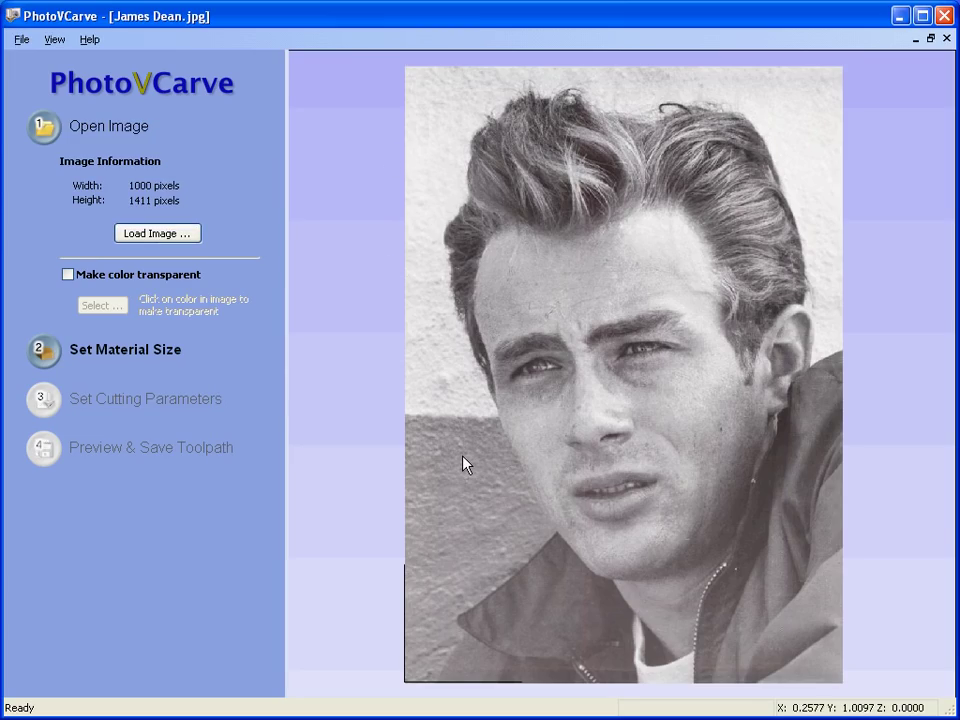
Set the material to Height 16 inches (11.3457 wide) and Thickness 0.25, then apply
{"action": "left_click", "coordinate": [164, 356]}
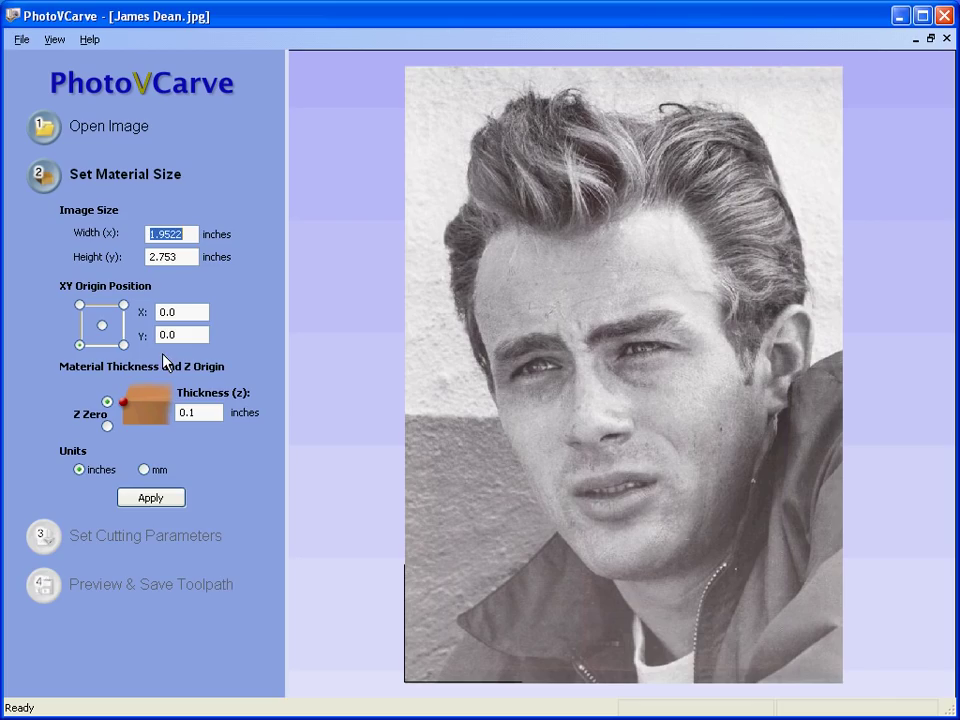
{"action": "left_click", "coordinate": [152, 257]}
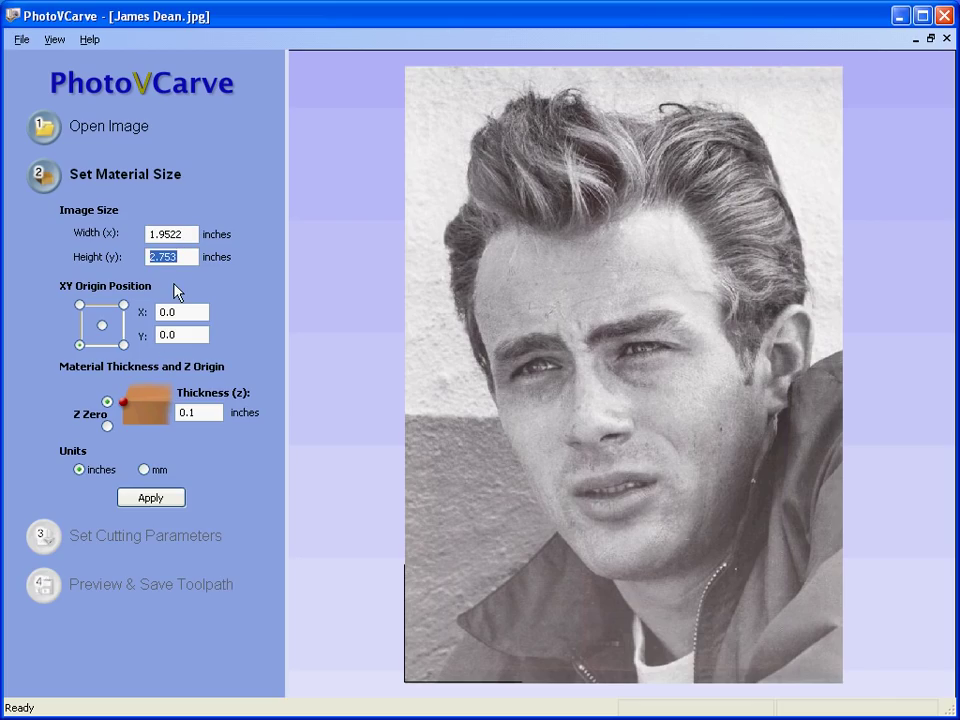
{"action": "type", "text": "16"}
{"action": "left_click", "coordinate": [211, 411]}
{"action": "key", "text": "BackSpace"}
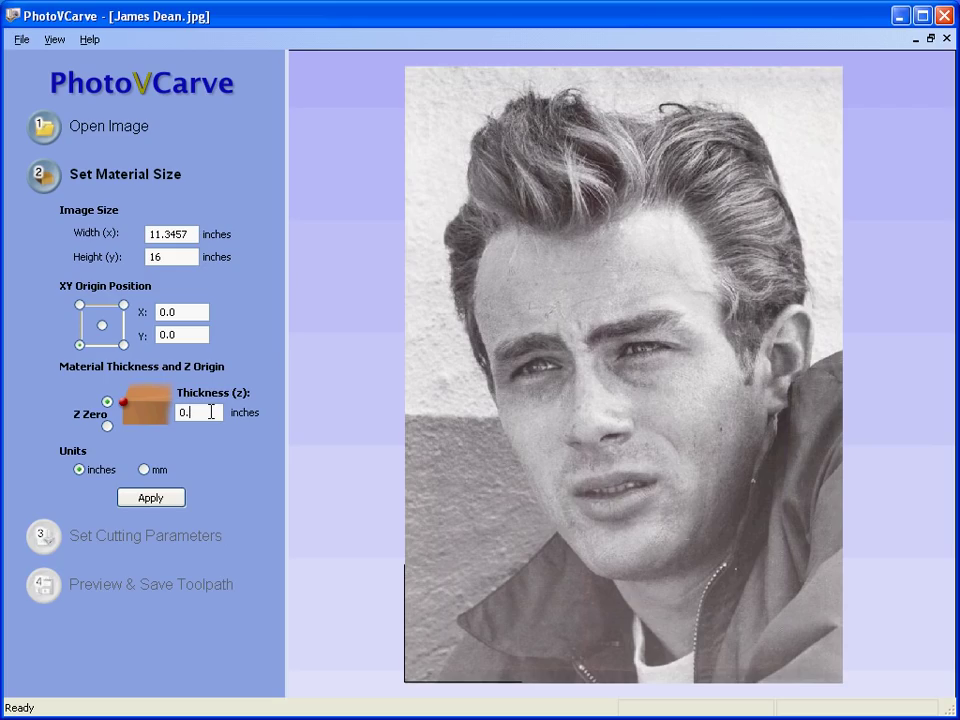
{"action": "type", "text": "25"}
{"action": "left_click", "coordinate": [149, 498]}
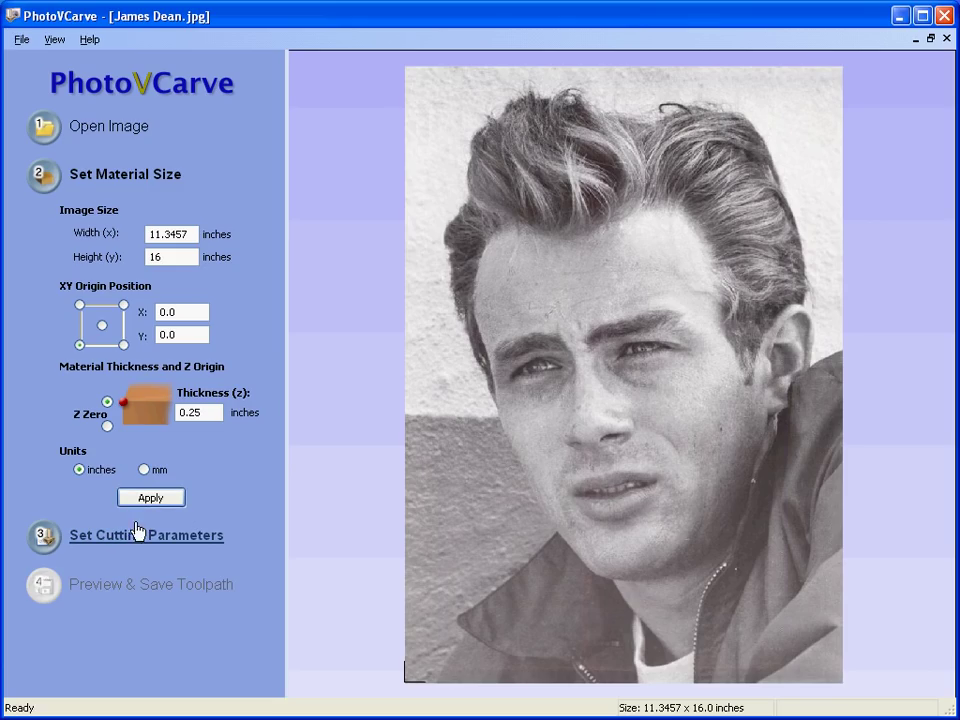
Review the 60° 0.25" V-Bit in the Tool Database and keep it as the cutting tool
{"action": "left_click", "coordinate": [196, 543]}
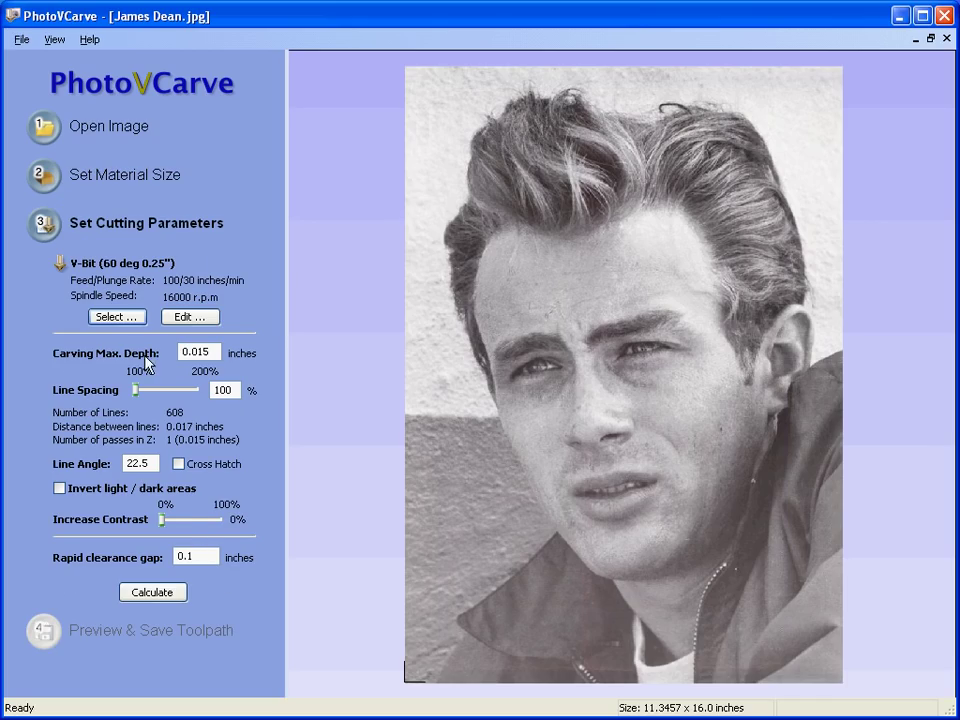
{"action": "left_click", "coordinate": [117, 317]}
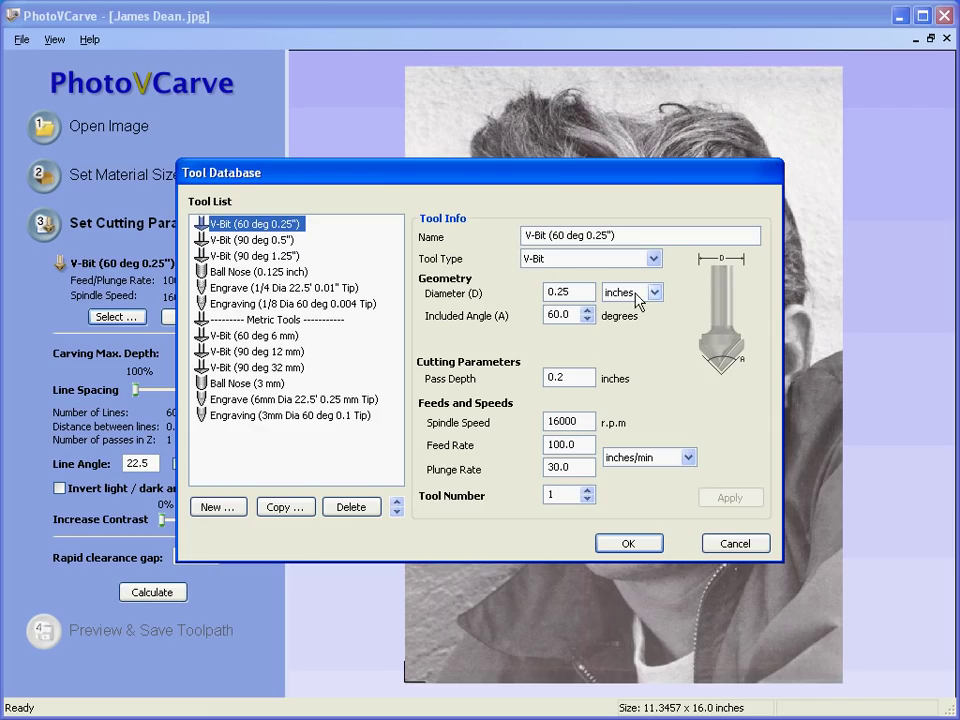
{"action": "left_click", "coordinate": [582, 377]}
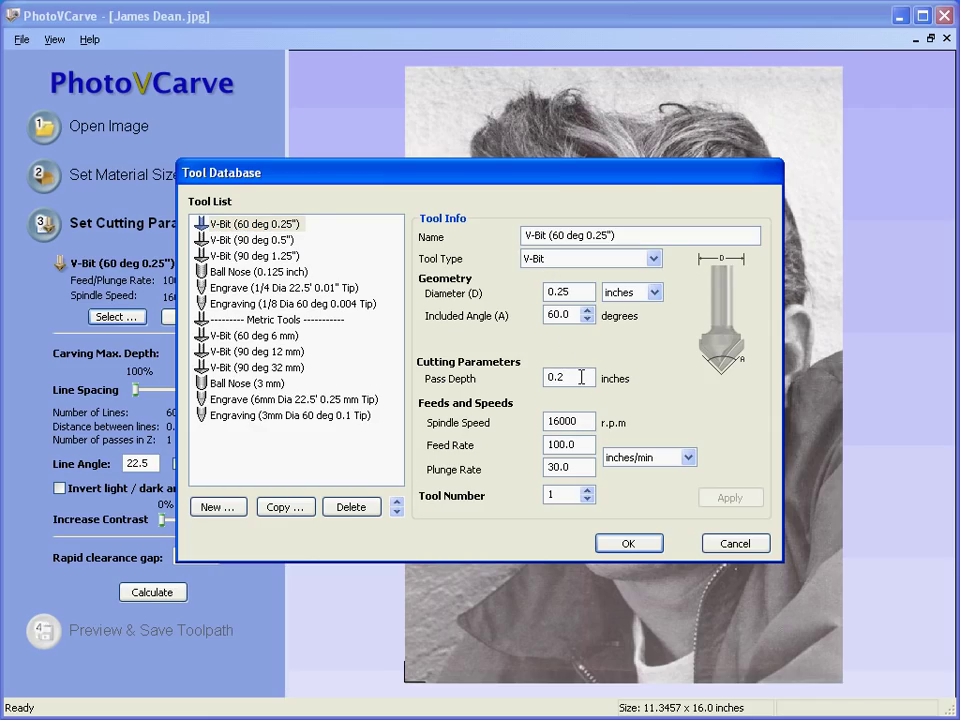
{"action": "left_click", "coordinate": [587, 444]}
{"action": "left_click", "coordinate": [567, 493]}
{"action": "left_click", "coordinate": [632, 544]}
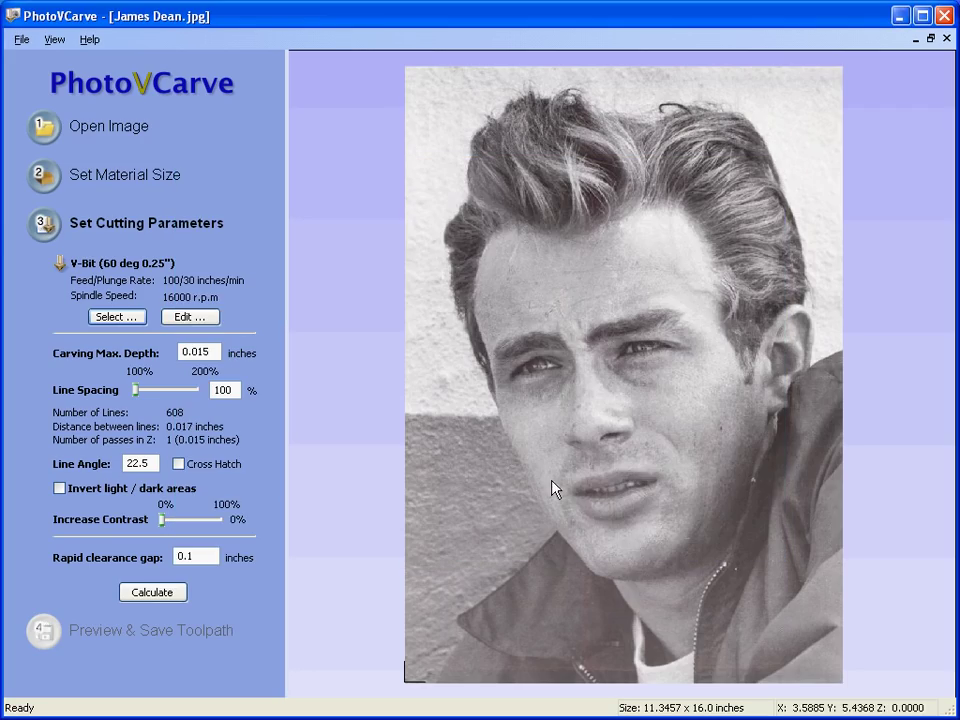
Change the V-Bit's Feed Rate from 100.0 to 70 inches/min, keeping plunge at 30
{"action": "left_click", "coordinate": [190, 317]}
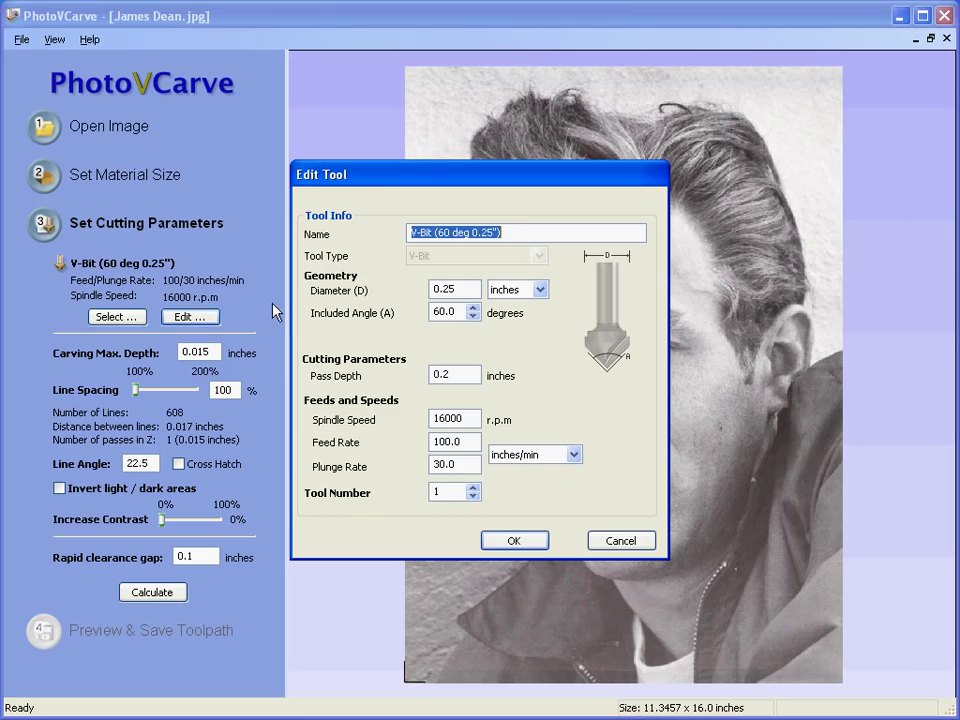
{"action": "left_click", "coordinate": [516, 231]}
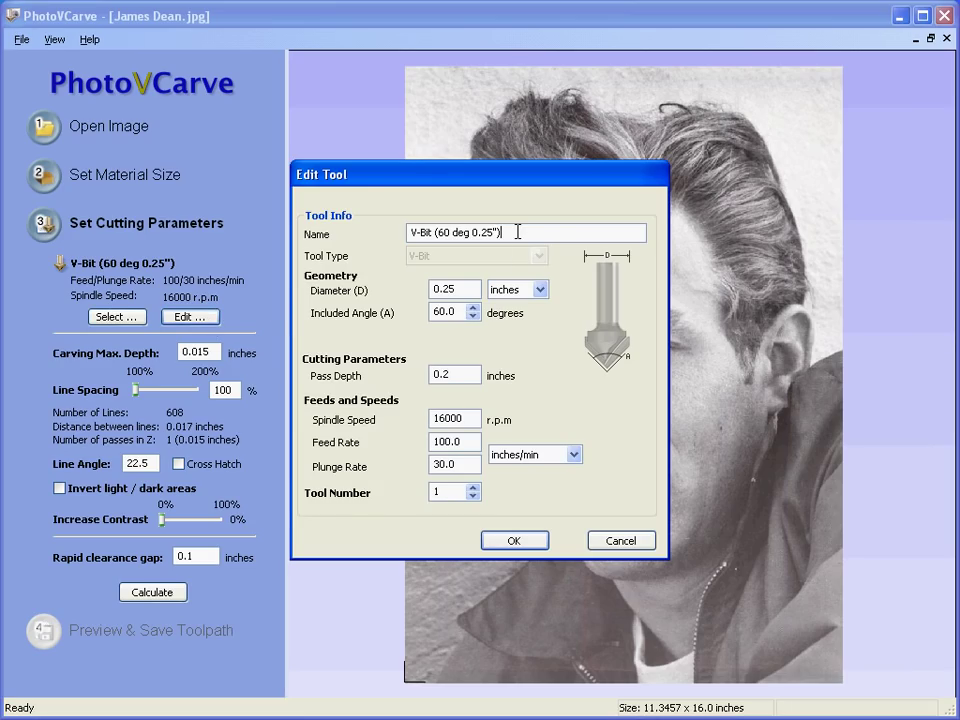
{"action": "double_click", "coordinate": [446, 442]}
{"action": "type", "text": "70"}
{"action": "left_click", "coordinate": [529, 541]}
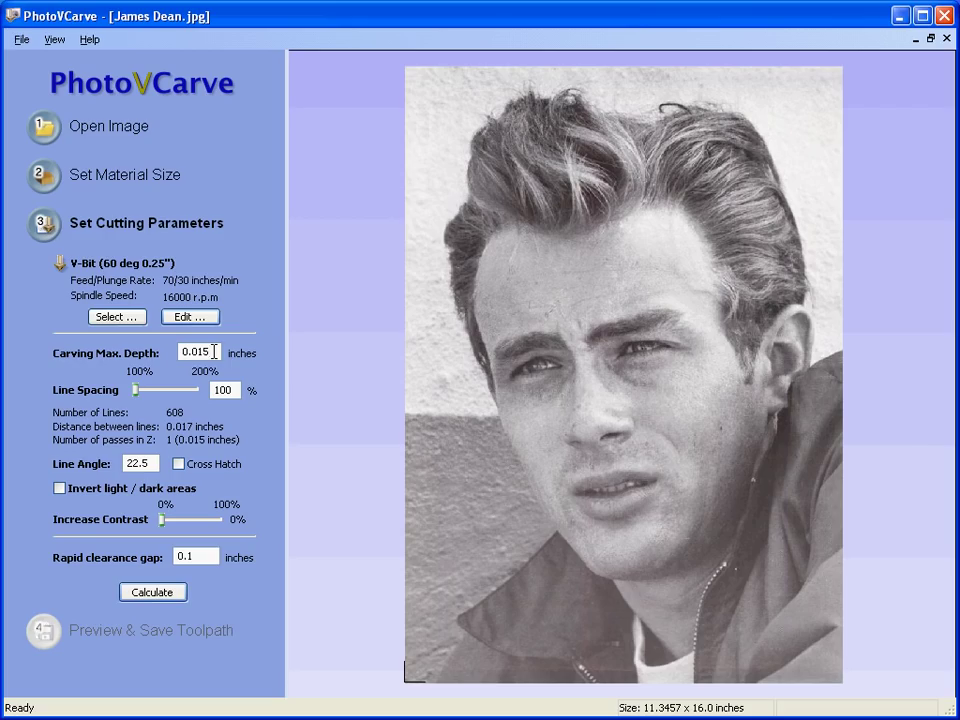
Set Carving Max. Depth to 0.08 and Line Spacing to about 120%
{"action": "key", "text": "BackSpace"}
{"action": "key", "text": "BackSpace"}
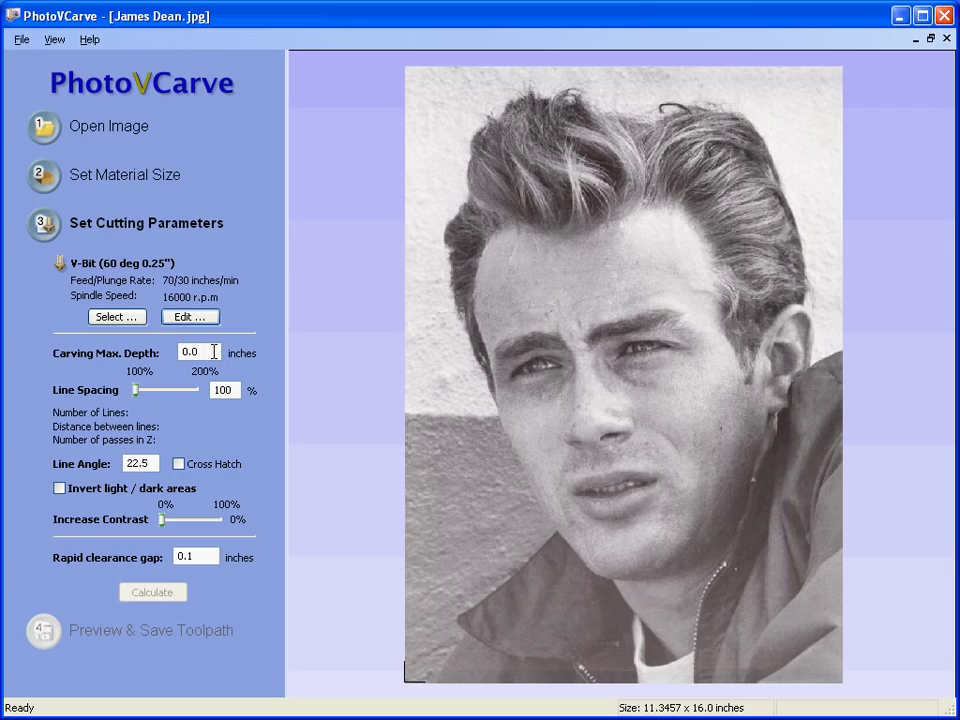
{"action": "type", "text": "8"}
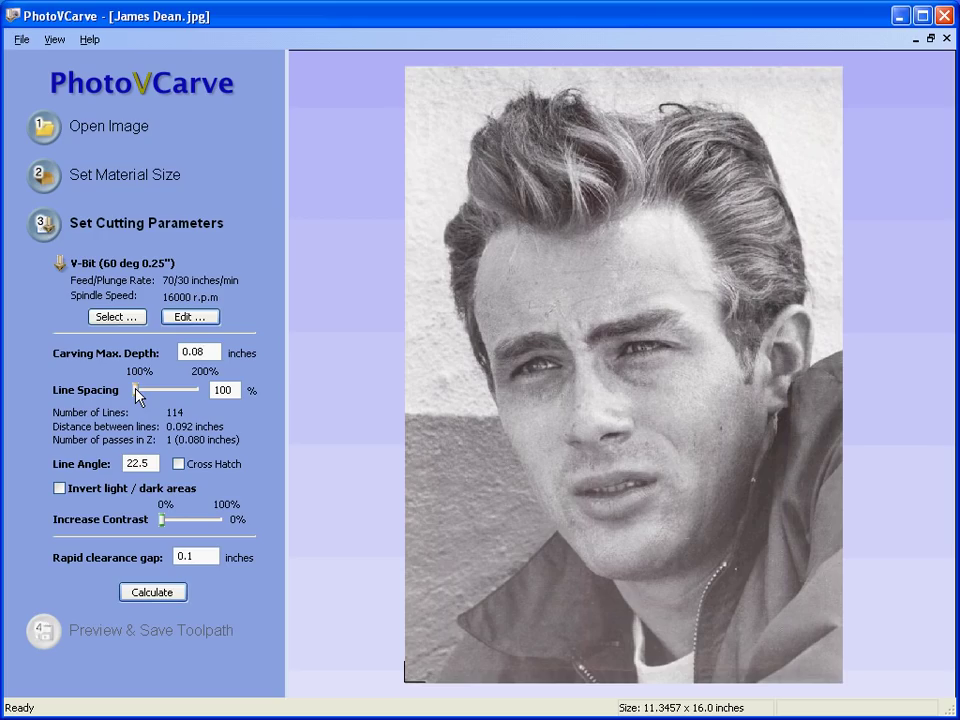
{"action": "left_click_drag", "start_coordinate": [136, 390], "coordinate": [149, 391]}
Calculate the toolpath into 95 lines at 22.5° and view it tilted and zoomed in 3D
{"action": "left_click", "coordinate": [197, 558]}
{"action": "left_click", "coordinate": [166, 592]}
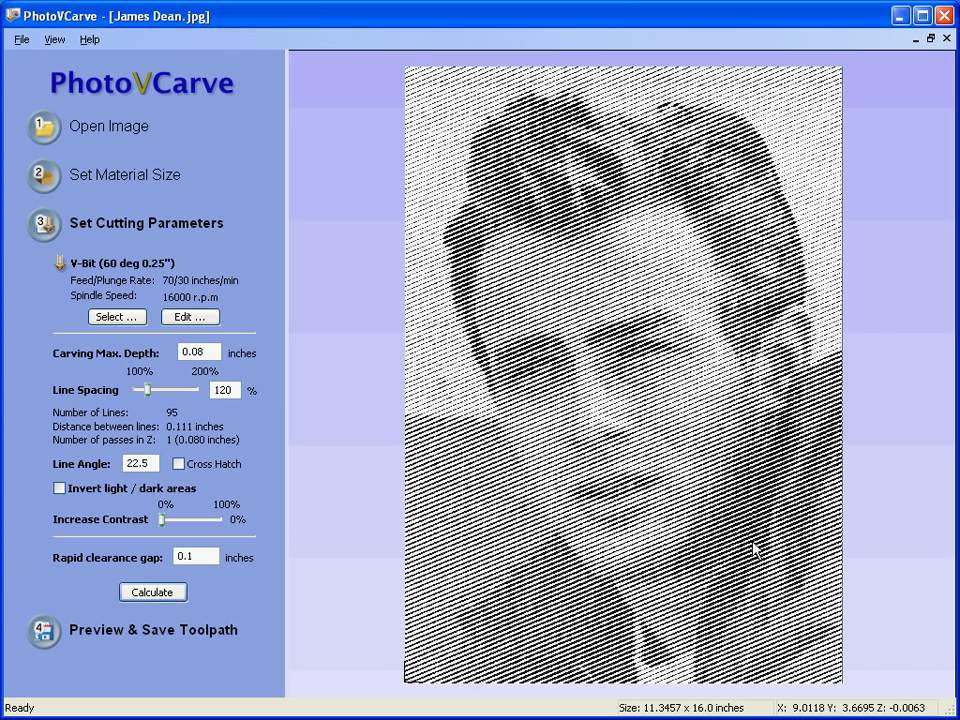
{"action": "left_click_drag", "start_coordinate": [754, 542], "coordinate": [520, 585]}
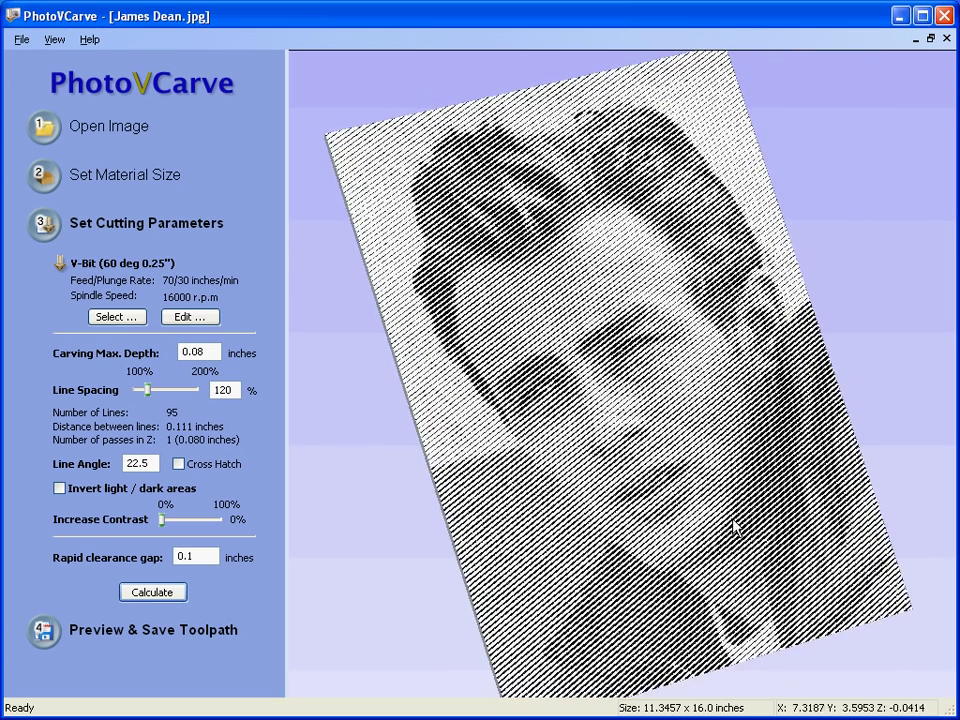
{"action": "scroll", "coordinate": [733, 520], "scroll_direction": "up", "scroll_amount": 3}
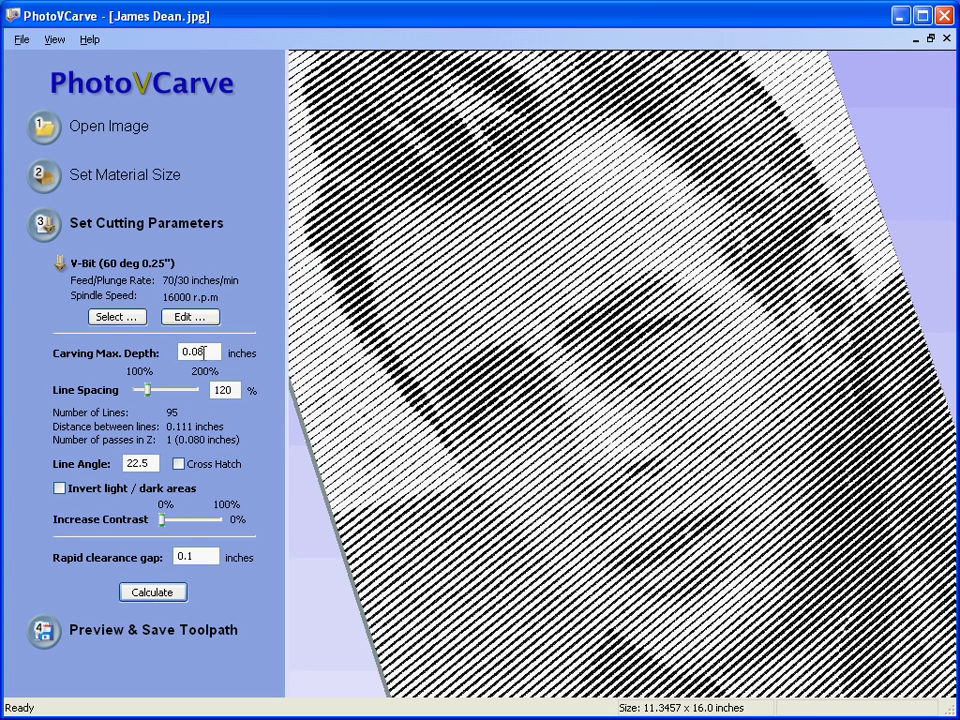
Recalculate with a 0.06-inch carving depth, then again with contrast increased 25%
{"action": "key", "text": "BackSpace"}
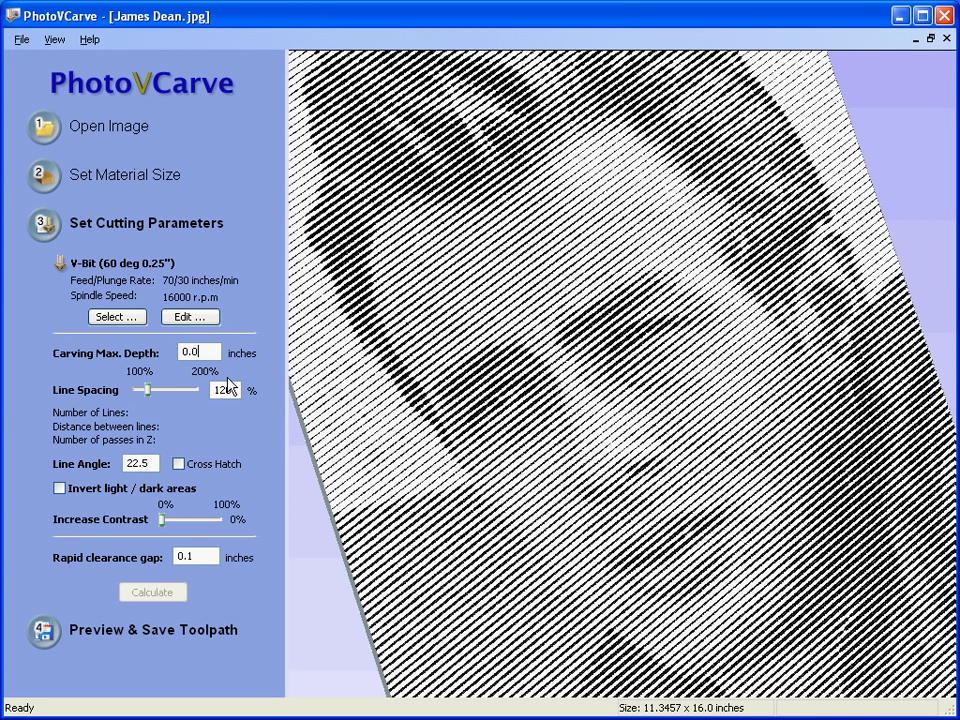
{"action": "type", "text": "6"}
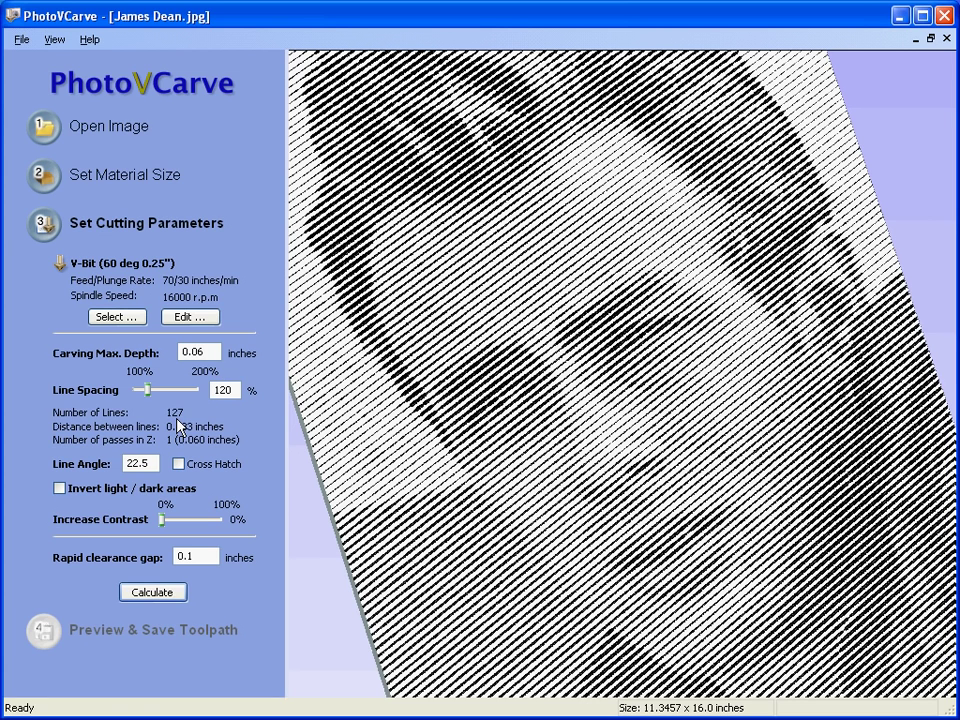
{"action": "left_click", "coordinate": [159, 594]}
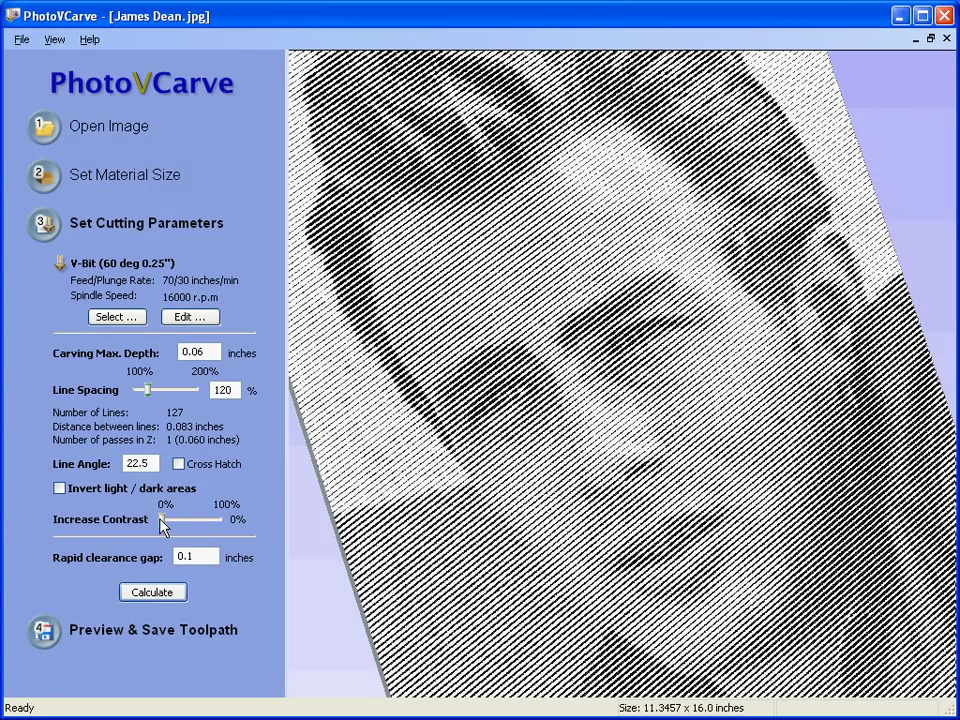
{"action": "left_click_drag", "start_coordinate": [163, 520], "coordinate": [174, 521]}
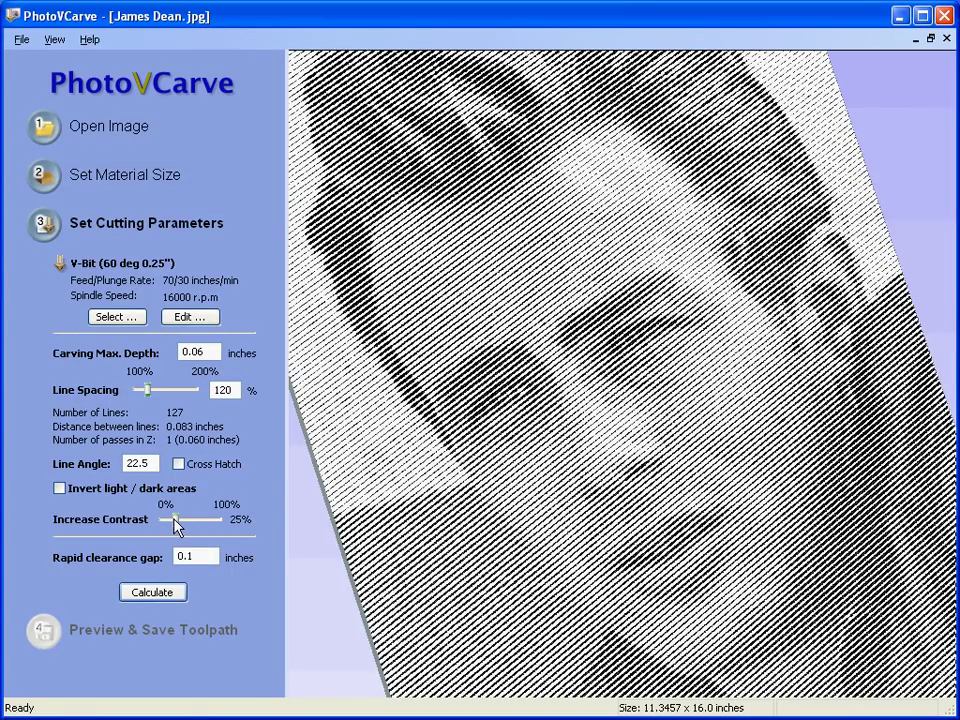
{"action": "left_click", "coordinate": [172, 592]}
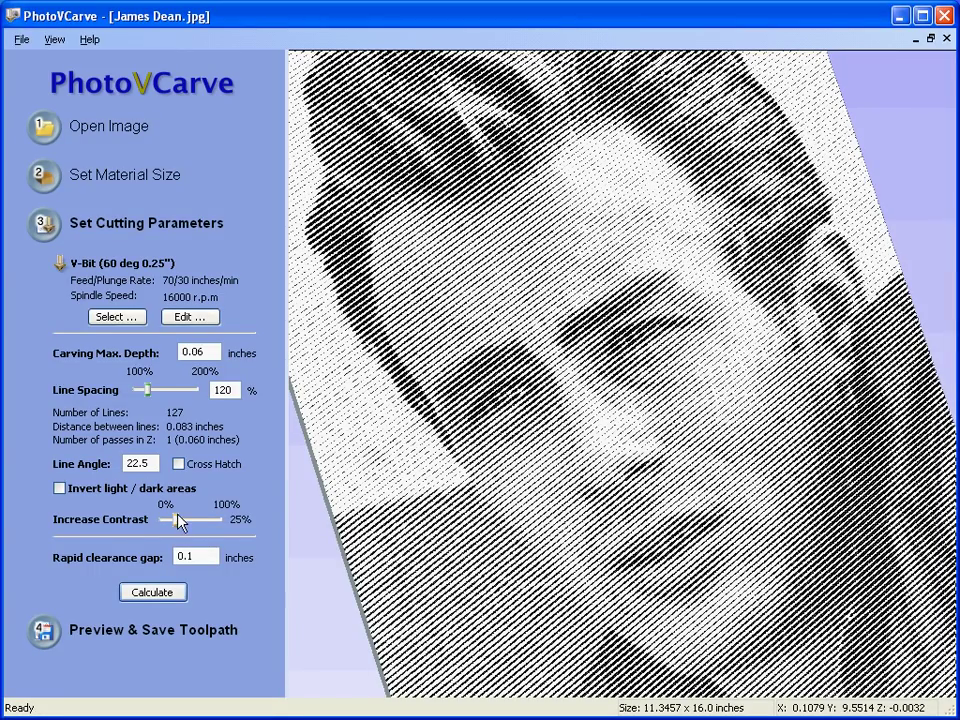
Preview the carved portrait in Oak and turn the plate to a more upright view
{"action": "left_click", "coordinate": [160, 632]}
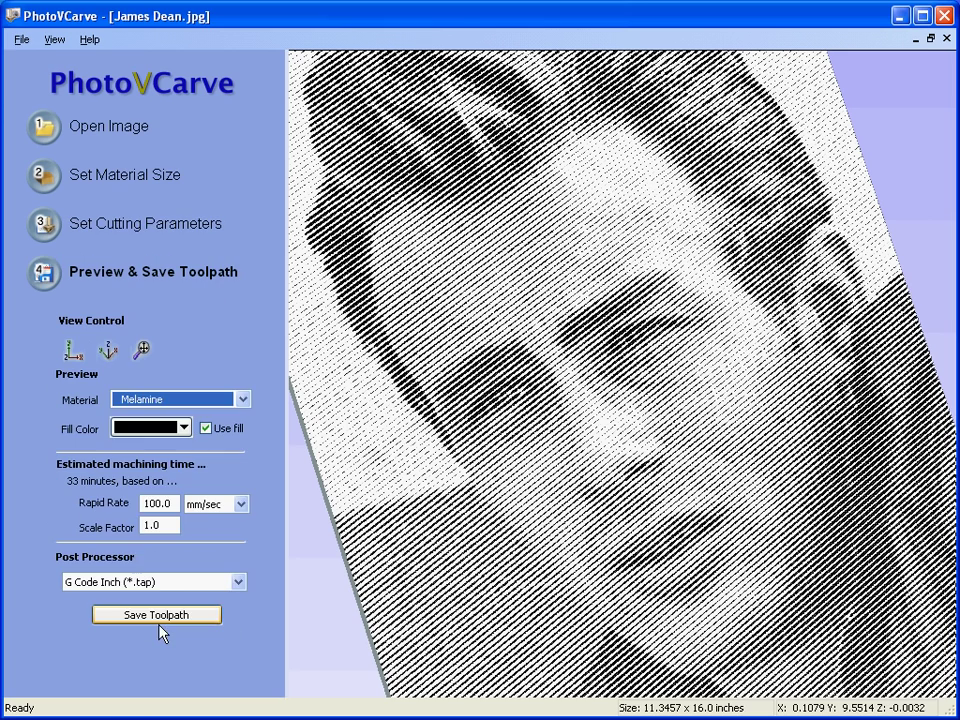
{"action": "left_click", "coordinate": [245, 400]}
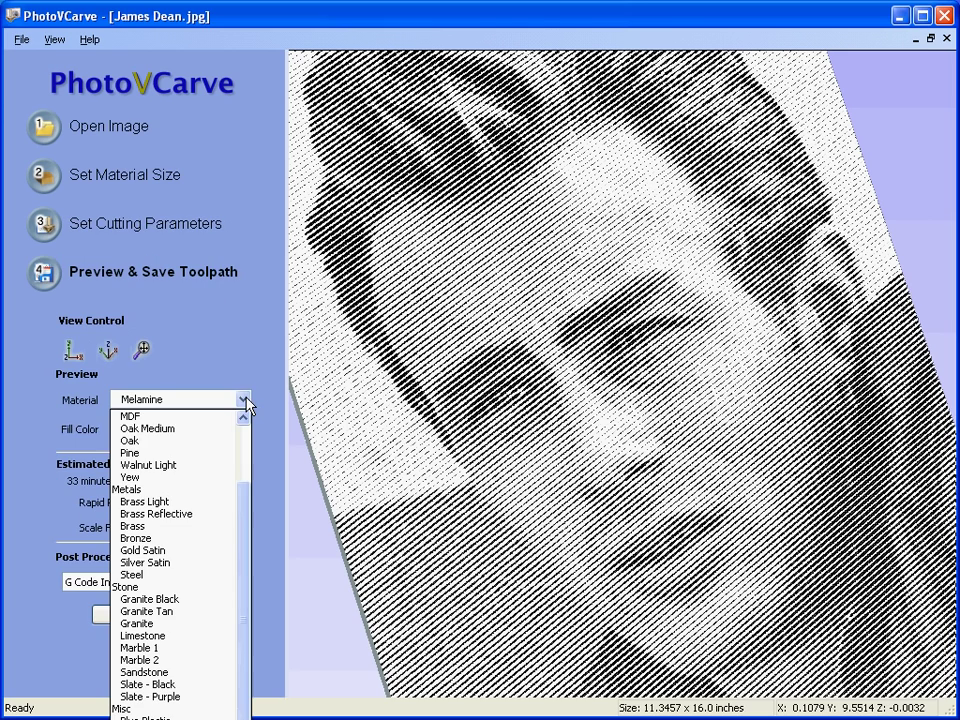
{"action": "left_click", "coordinate": [203, 441]}
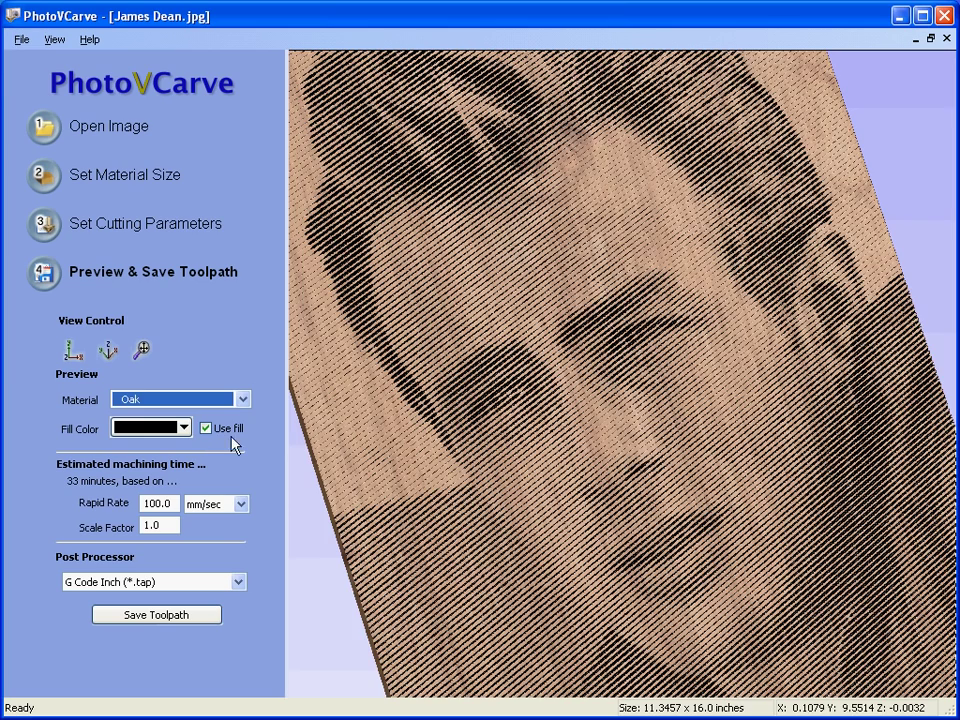
{"action": "left_click", "coordinate": [641, 382]}
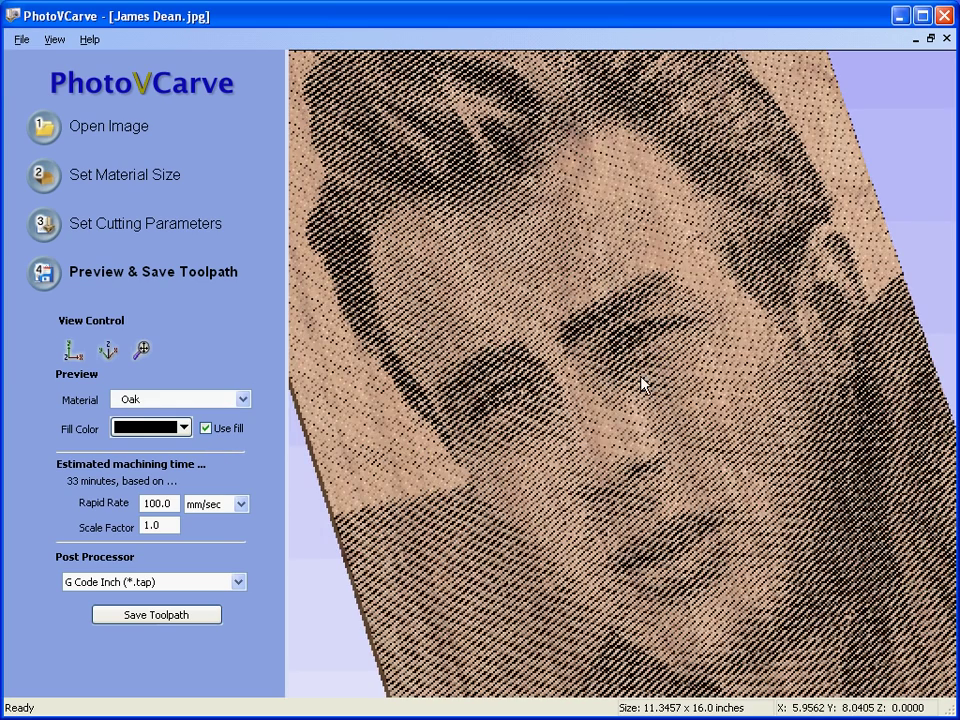
{"action": "scroll", "coordinate": [641, 382], "scroll_direction": "down", "scroll_amount": 3}
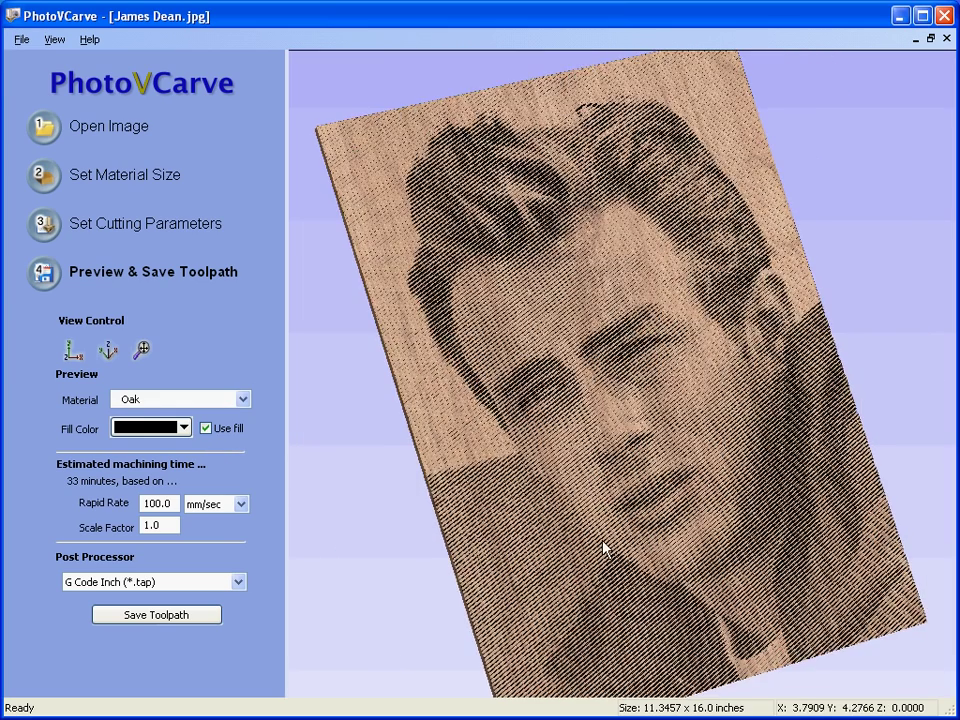
{"action": "left_click_drag", "start_coordinate": [603, 547], "coordinate": [516, 549]}
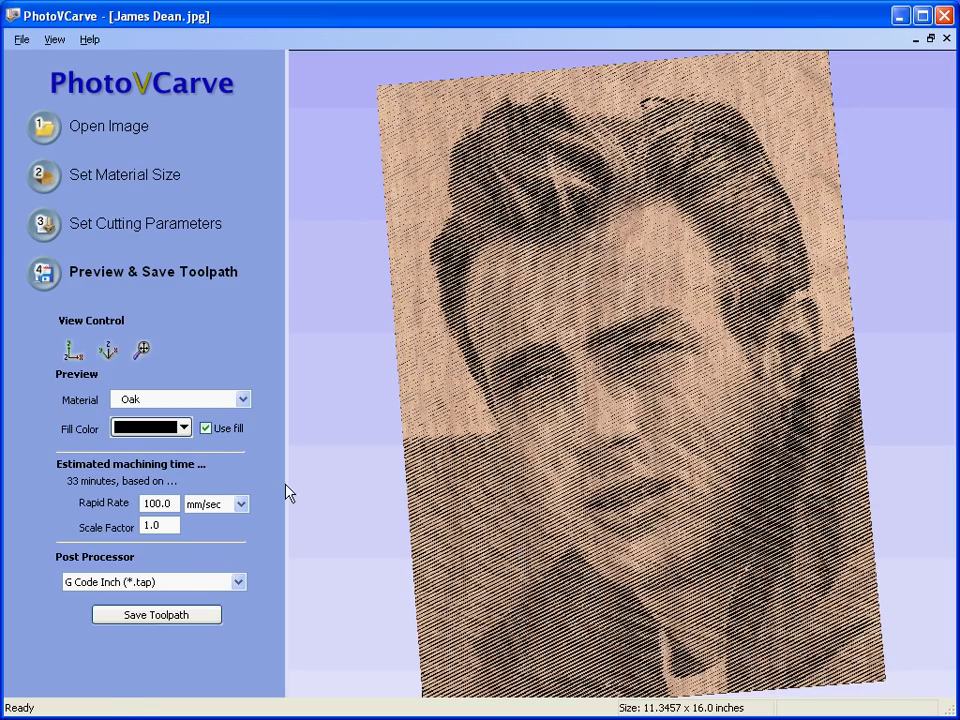
Switch the preview material to Aspen and zoom in on the line hatching
{"action": "left_click", "coordinate": [214, 403]}
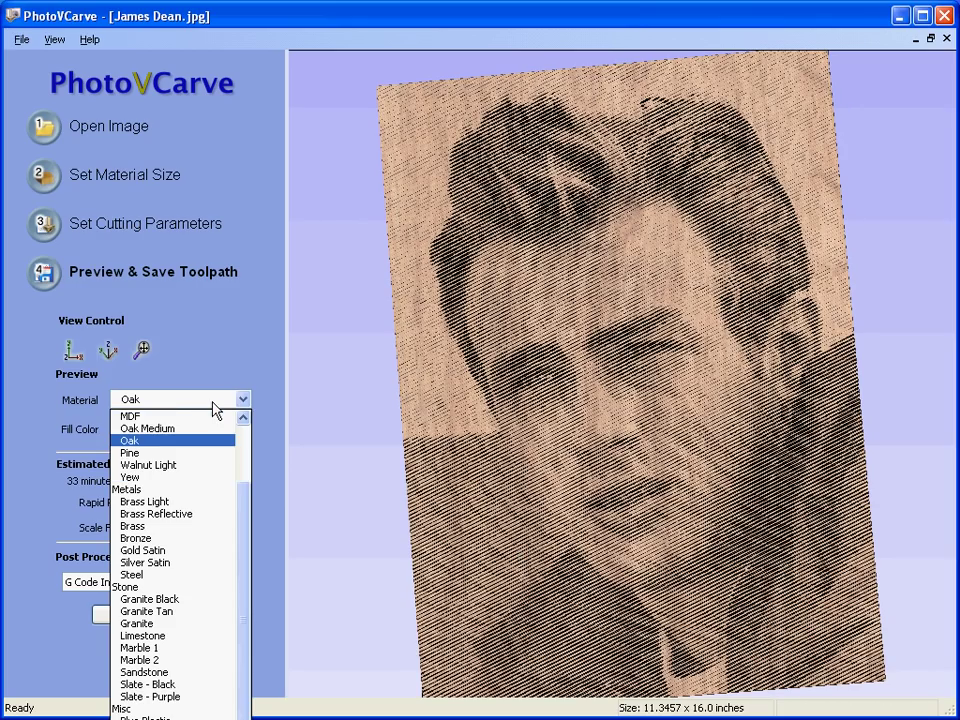
{"action": "left_click_drag", "start_coordinate": [240, 491], "coordinate": [245, 440]}
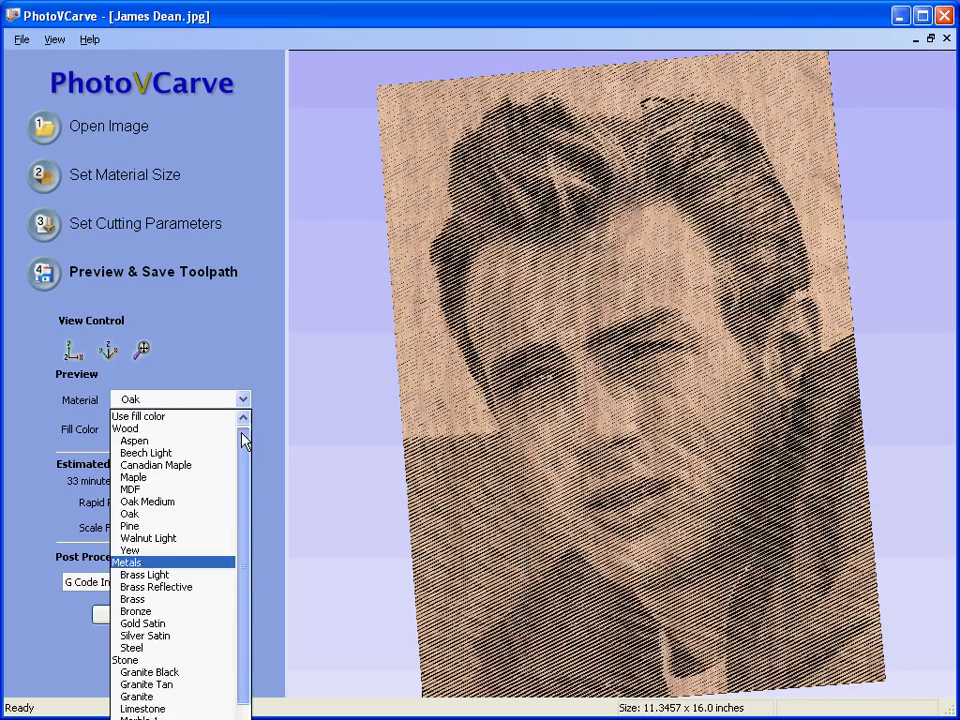
{"action": "left_click", "coordinate": [212, 441]}
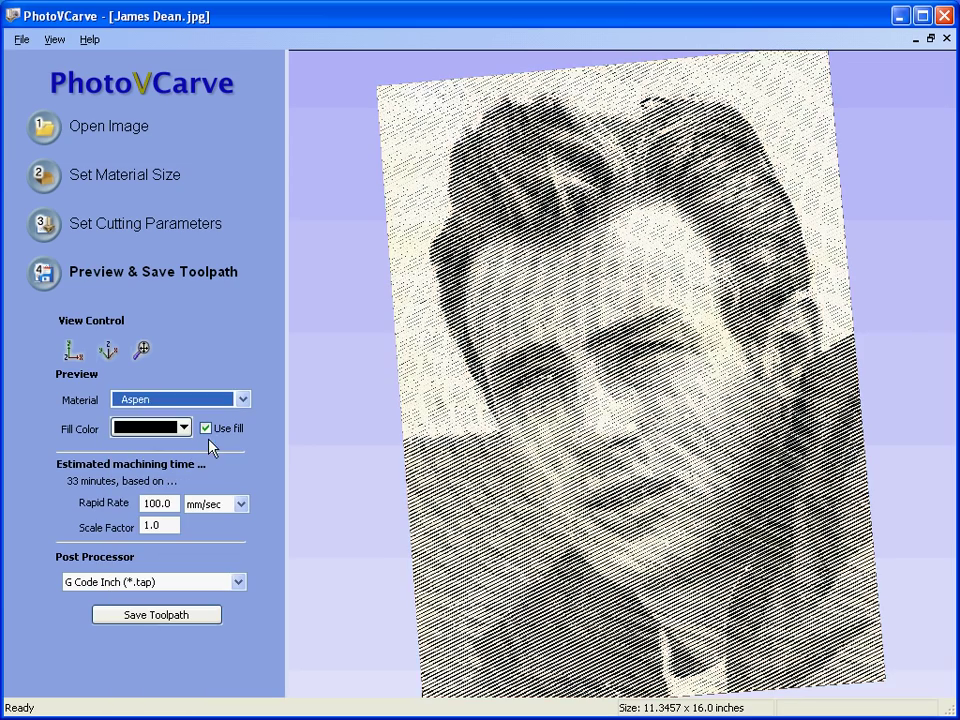
{"action": "left_click", "coordinate": [767, 467]}
{"action": "scroll", "coordinate": [767, 452], "scroll_direction": "up", "scroll_amount": 2}
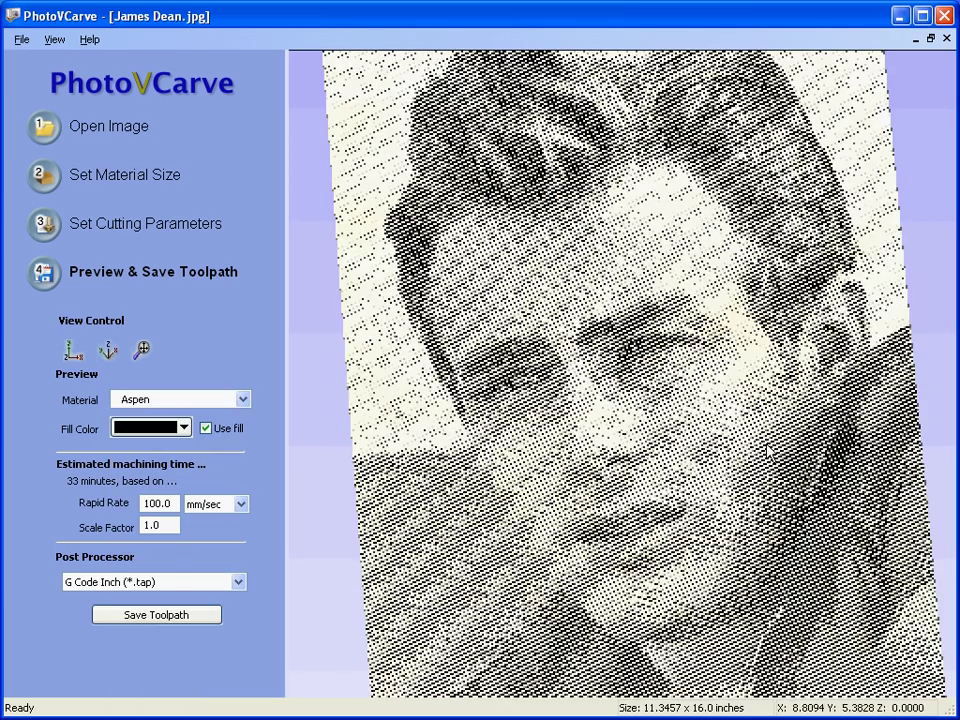
{"action": "scroll", "coordinate": [767, 452], "scroll_direction": "up", "scroll_amount": 2}
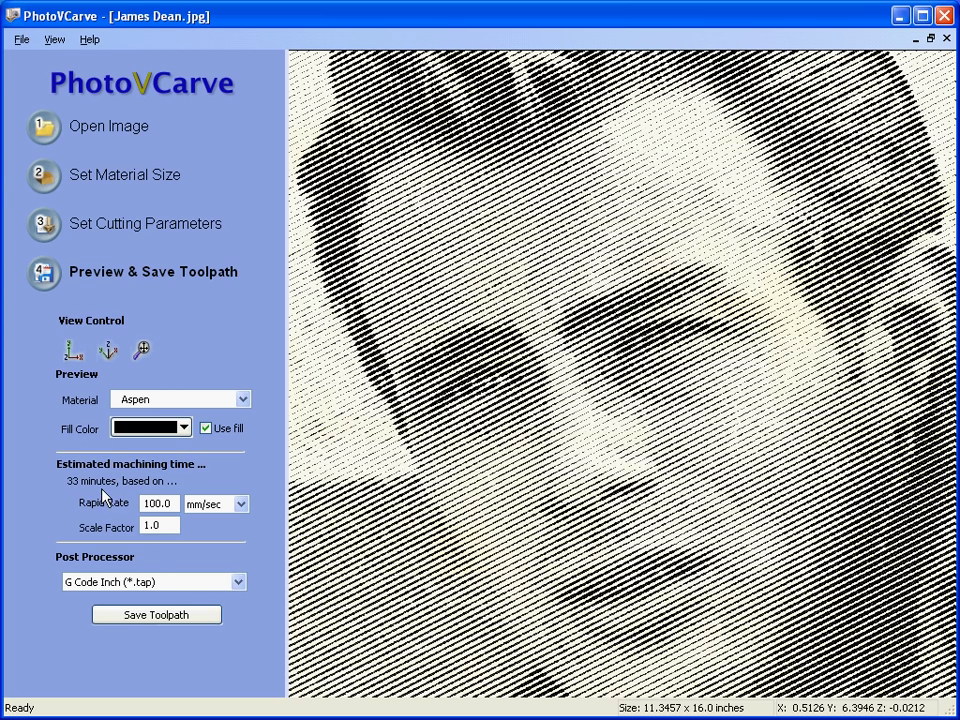
Set the Post Processor to G Code mm (*.tap)
{"action": "left_click", "coordinate": [182, 583]}
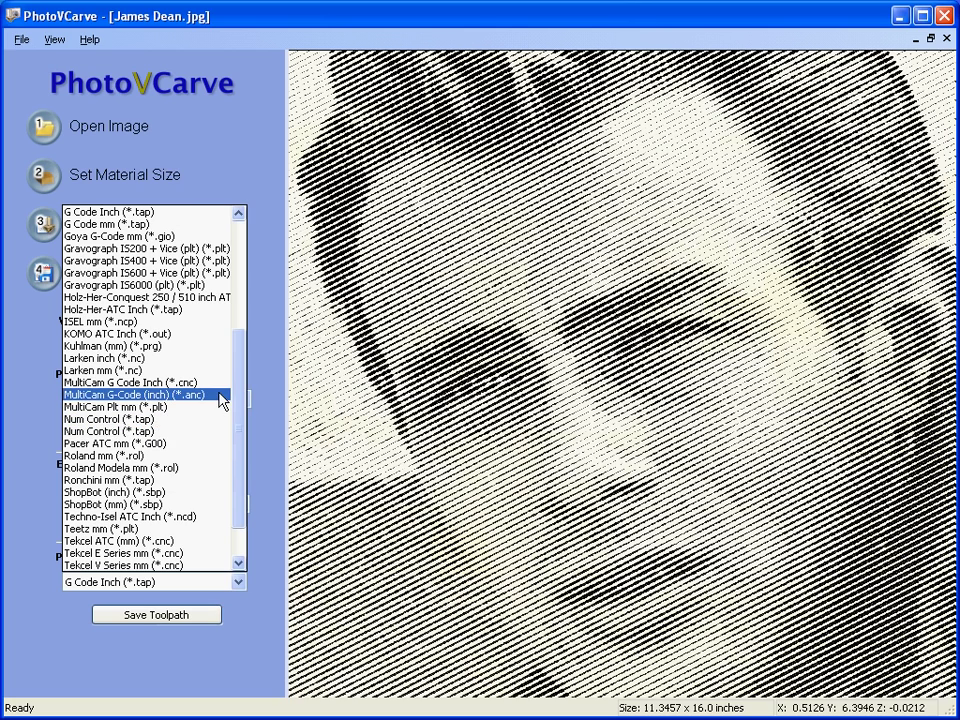
{"action": "left_click_drag", "start_coordinate": [242, 379], "coordinate": [245, 297]}
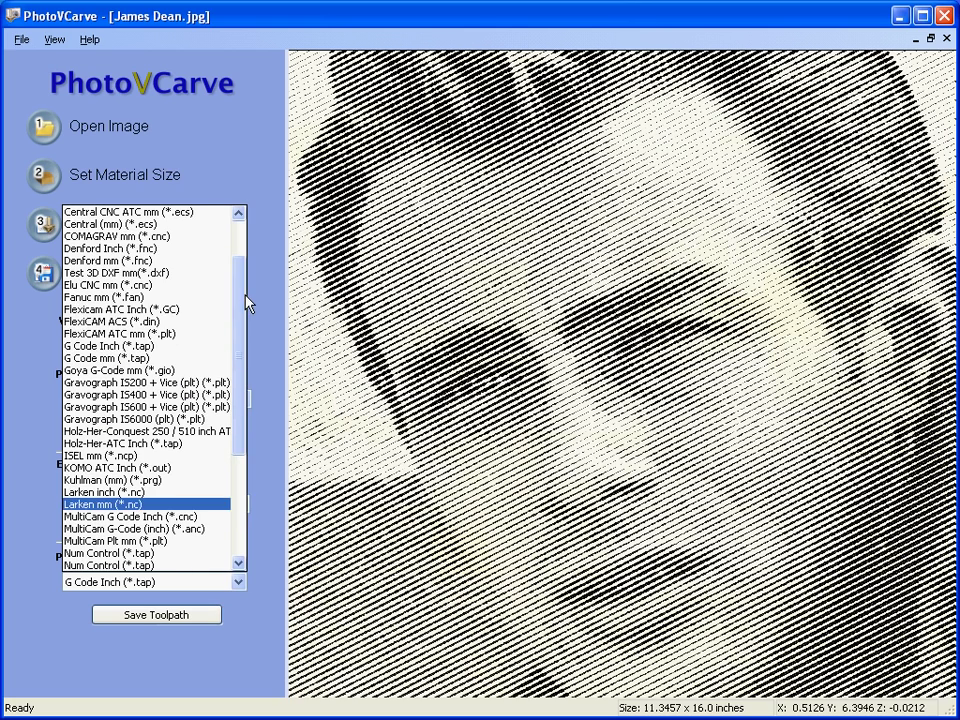
{"action": "left_click", "coordinate": [188, 357]}
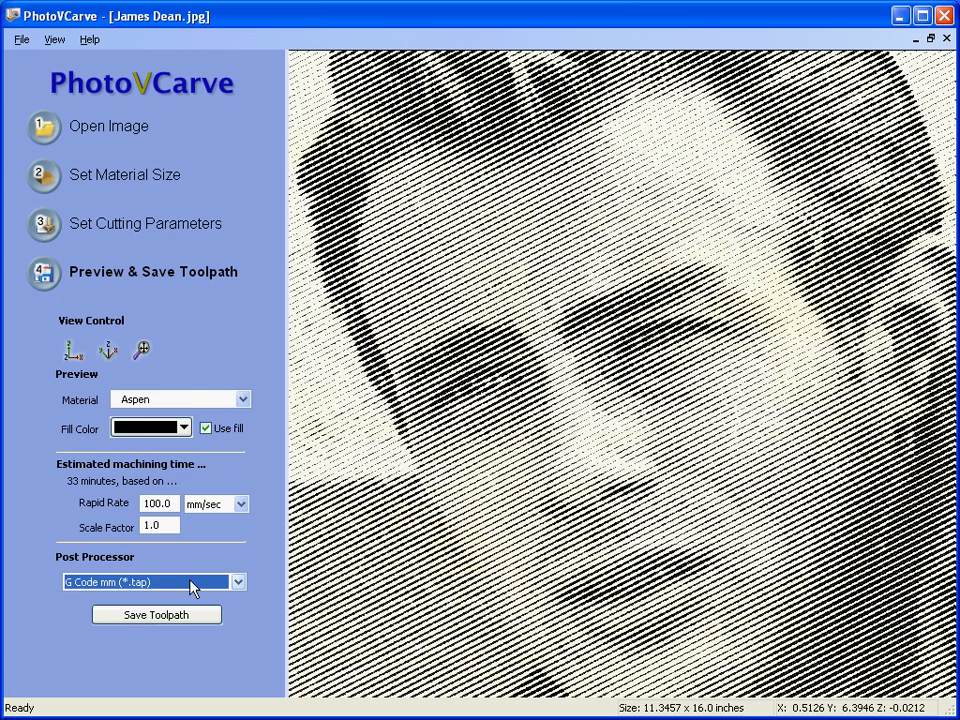
Start saving the toolpath file to the Samples folder
{"action": "left_click", "coordinate": [182, 613]}
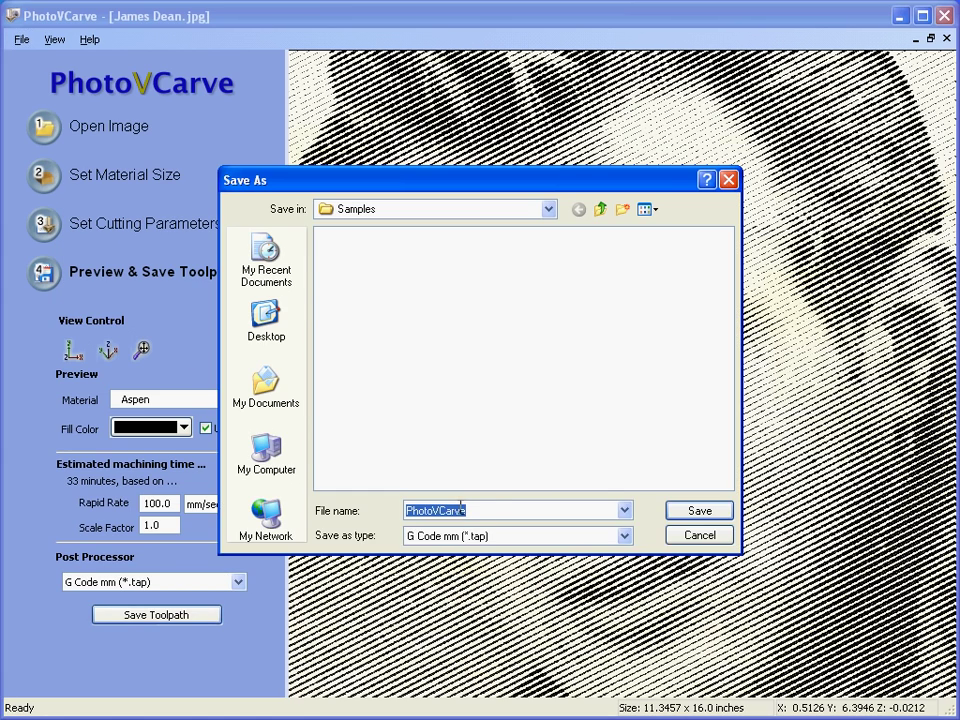
{"action": "left_click", "coordinate": [489, 512]}
{"action": "left_click", "coordinate": [698, 536]}
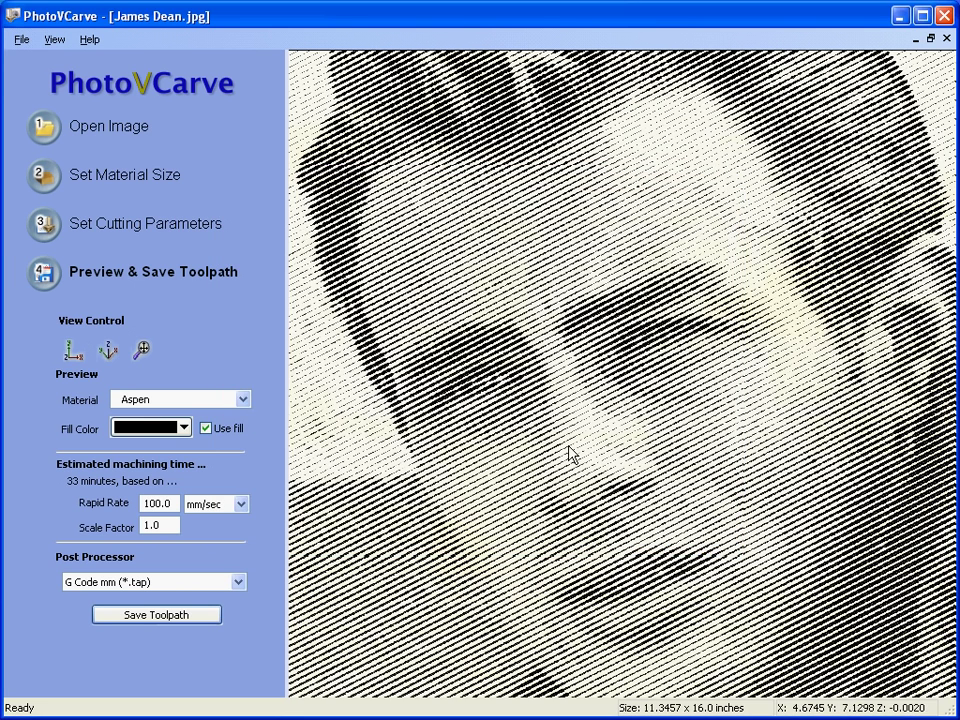
{"action": "left_click", "coordinate": [21, 40]}
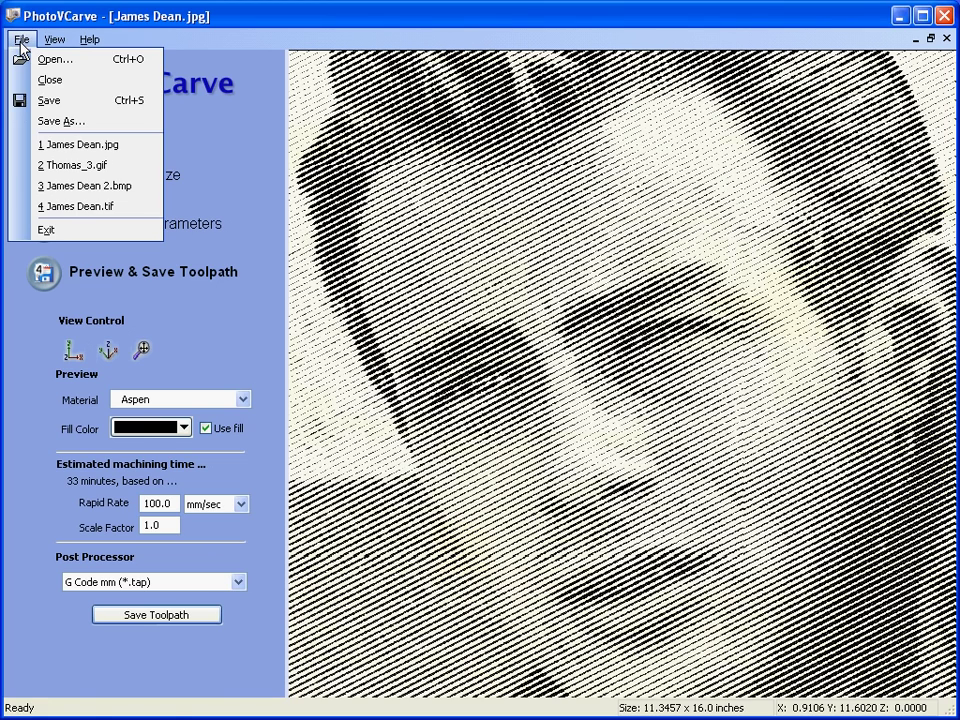
Save the project as James Dean 5.pvc in Samples
{"action": "left_click", "coordinate": [70, 122]}
{"action": "left_click", "coordinate": [514, 510]}
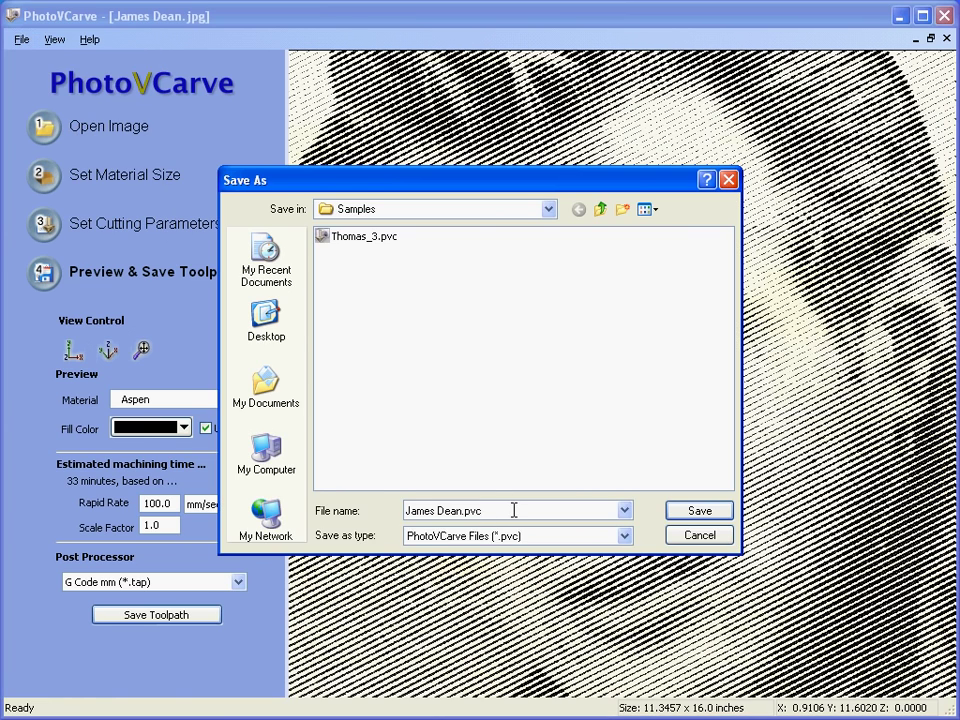
{"action": "key", "text": "BackSpace"}
{"action": "key", "text": "BackSpace"}
{"action": "key", "text": "BackSpace"}
{"action": "key", "text": "BackSpace"}
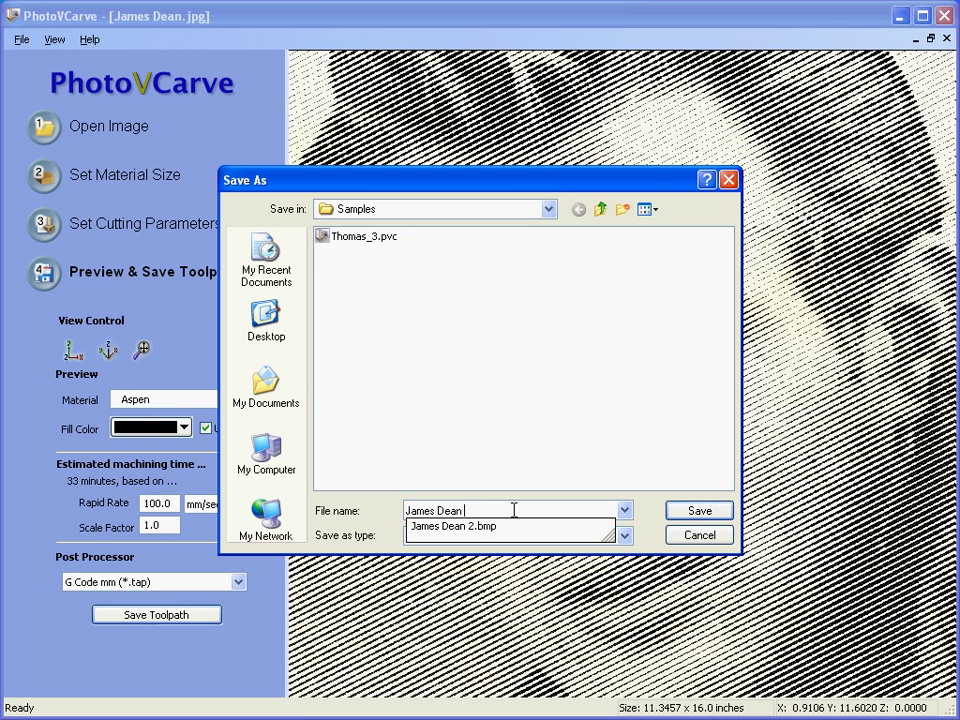
{"action": "type", "text": "5"}
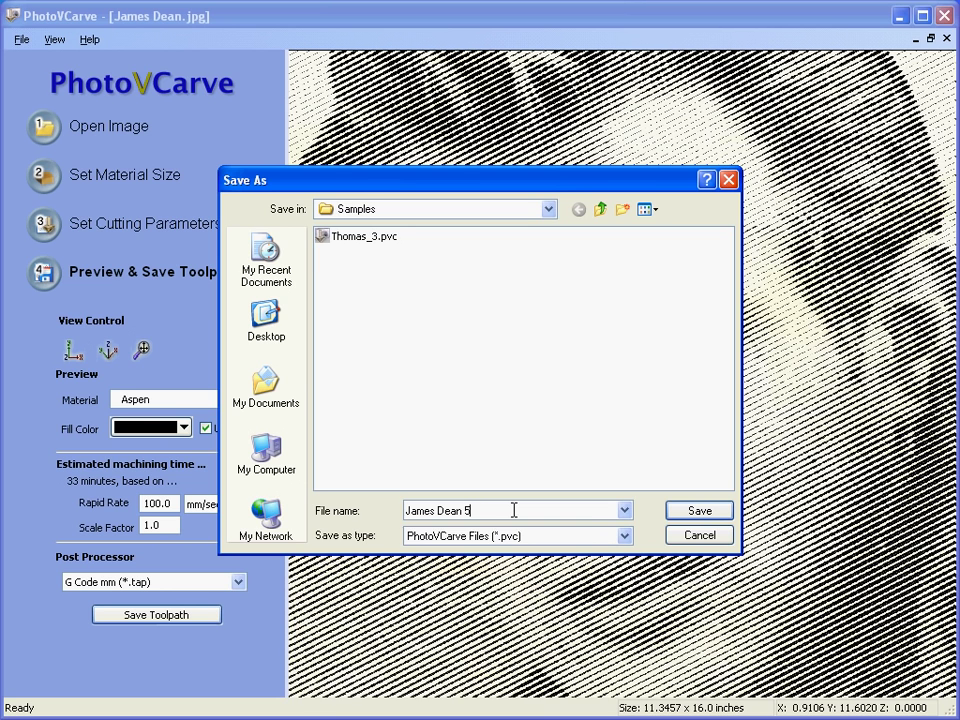
{"action": "left_click", "coordinate": [700, 510]}
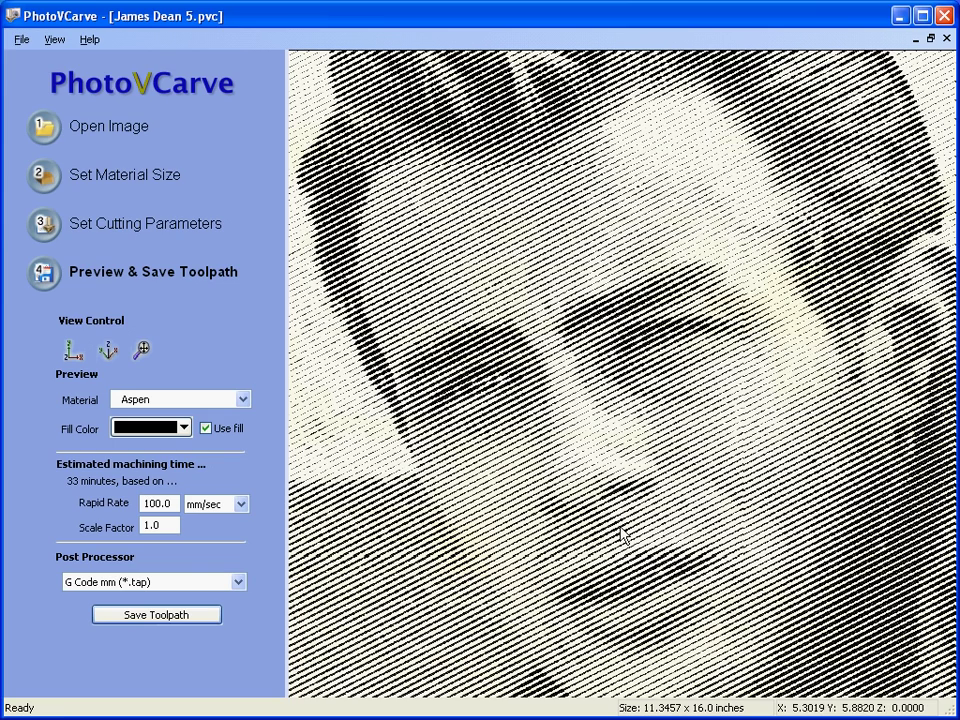
Close the project and reopen James Dean 5.pvc from the recent files list
{"action": "left_click", "coordinate": [21, 39]}
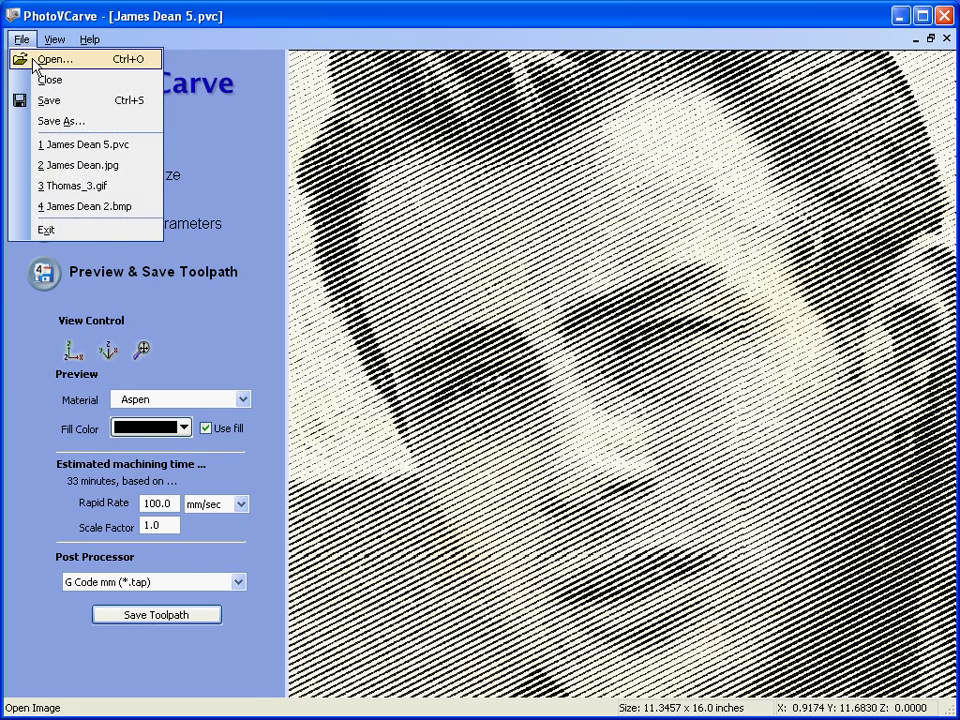
{"action": "left_click", "coordinate": [32, 57]}
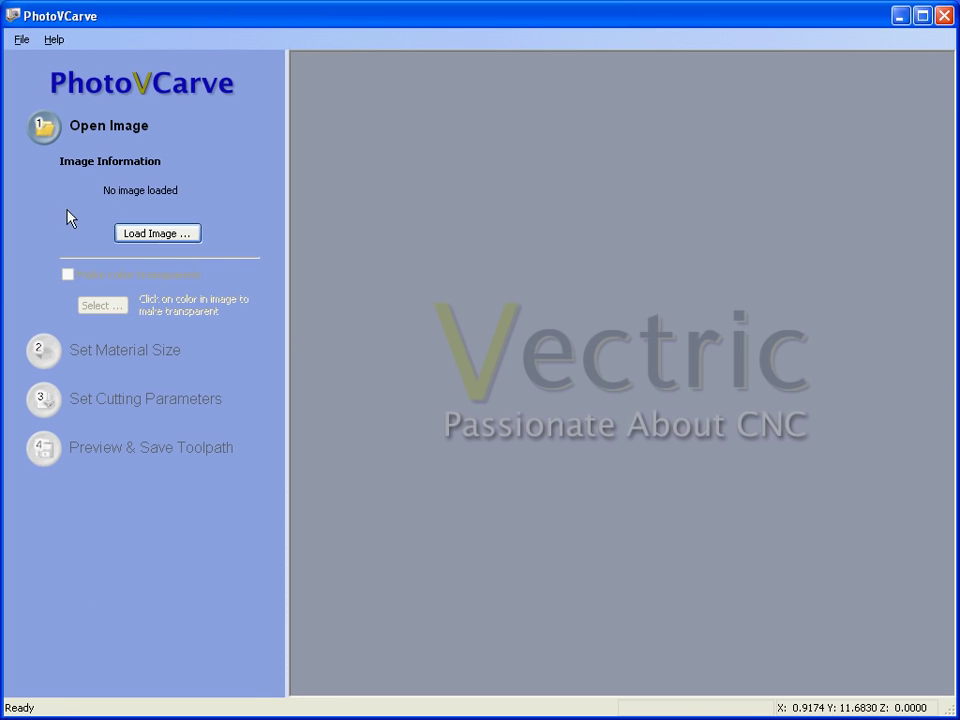
{"action": "left_click", "coordinate": [21, 40]}
{"action": "left_click", "coordinate": [35, 84]}
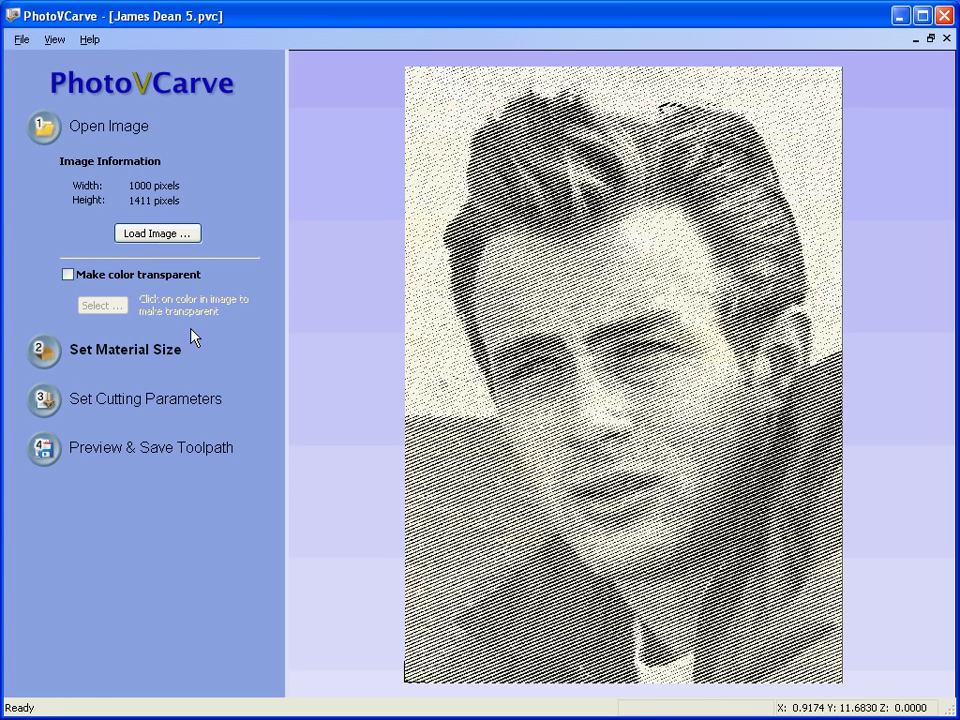
Confirm the reopened project kept 0.06-inch depth, 120% spacing, 22.5° angle and 25% contrast
{"action": "left_click_drag", "start_coordinate": [778, 534], "coordinate": [770, 515]}
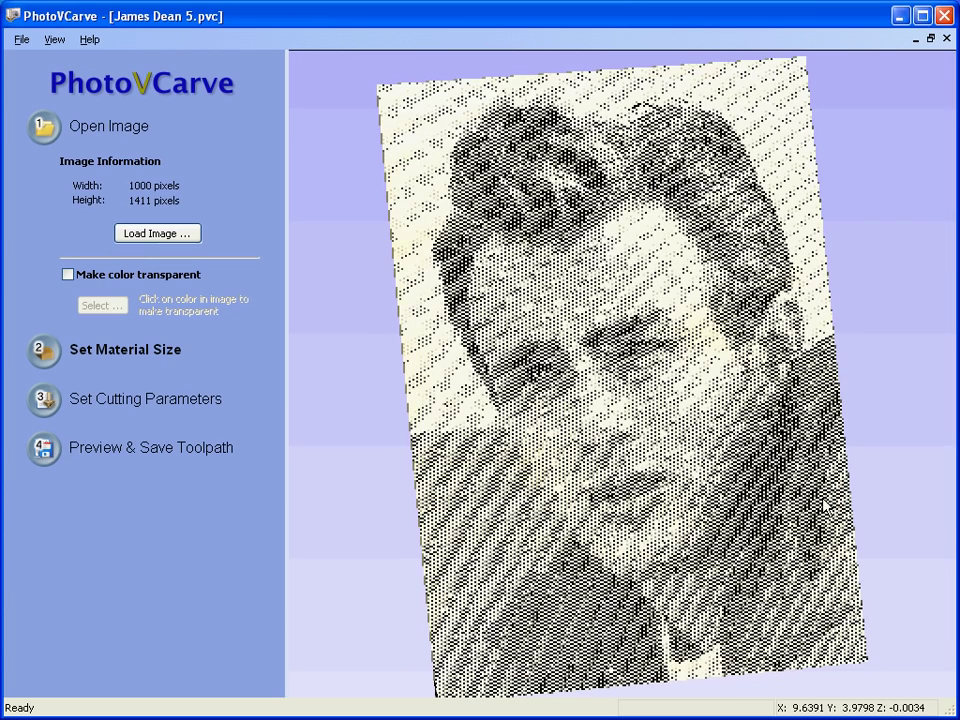
{"action": "scroll", "coordinate": [613, 273], "scroll_direction": "up", "scroll_amount": 5}
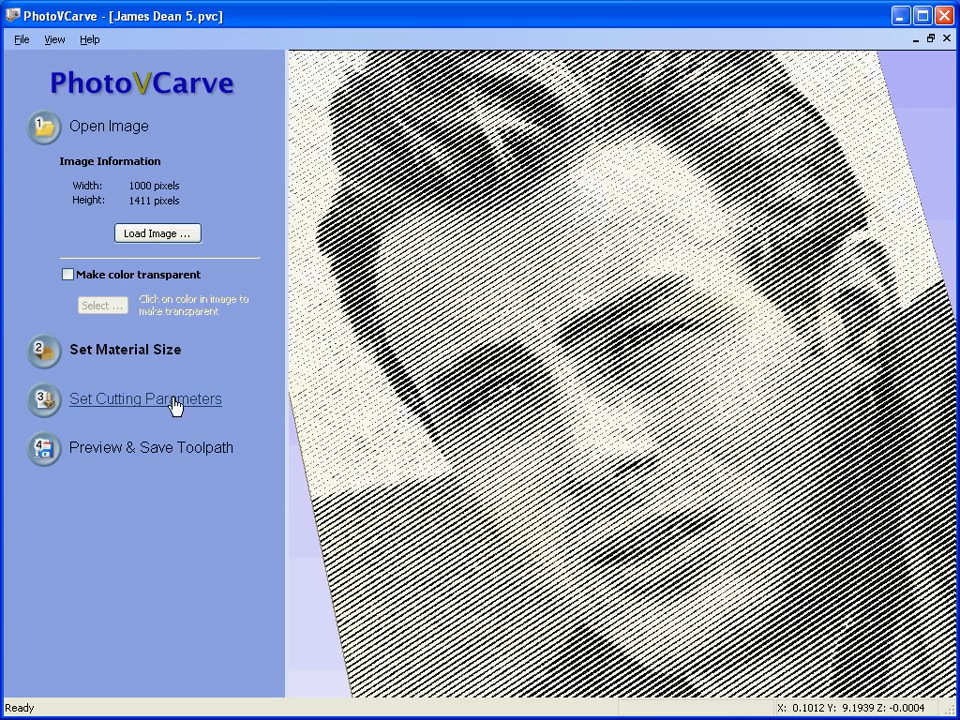
{"action": "left_click", "coordinate": [176, 401]}
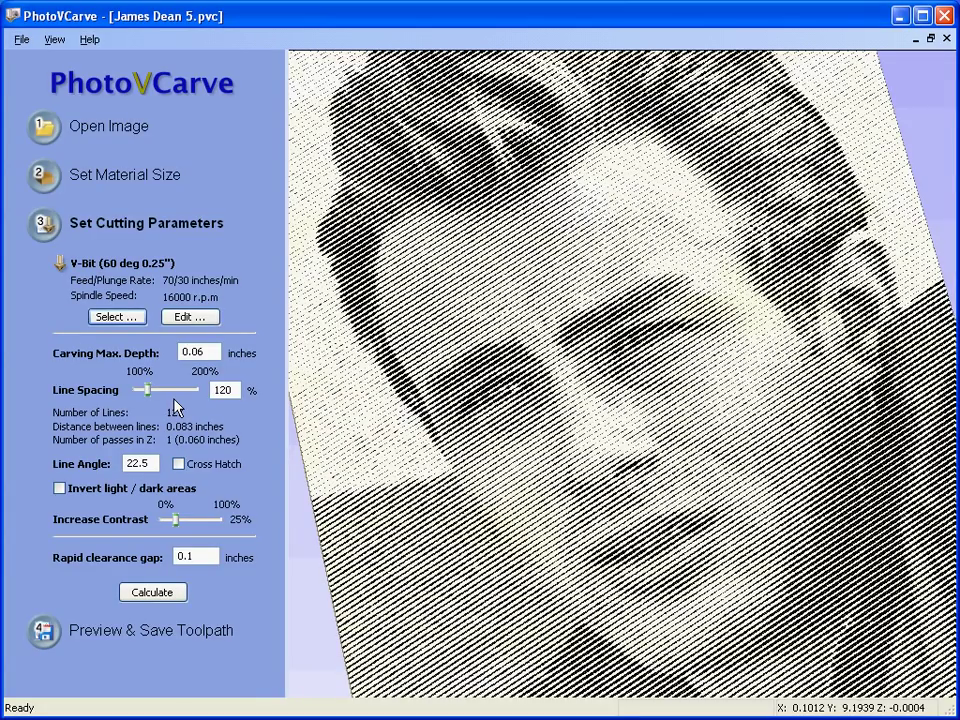